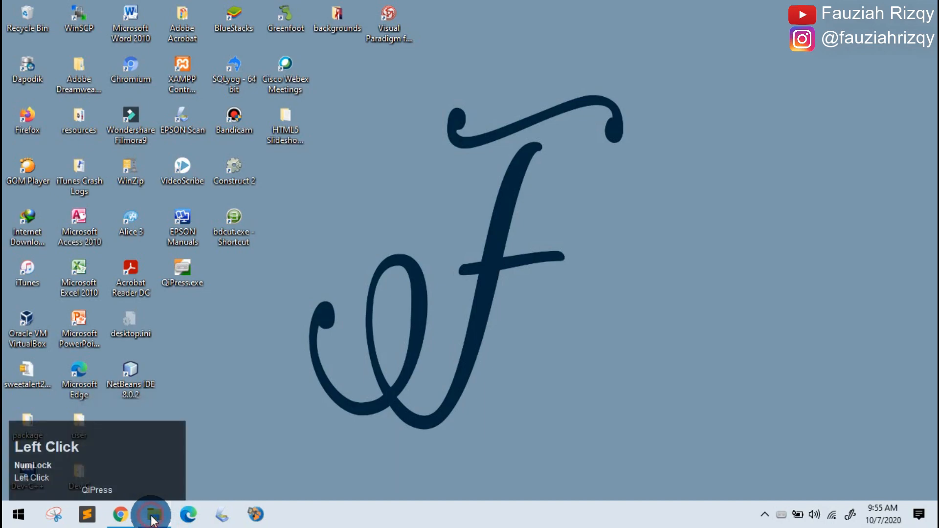
Step: Launch the yEd-3.20.1_without-JRE_64-bit_setup.exe installer from the yEd Graph Editor folder on drive D
click(293, 278)
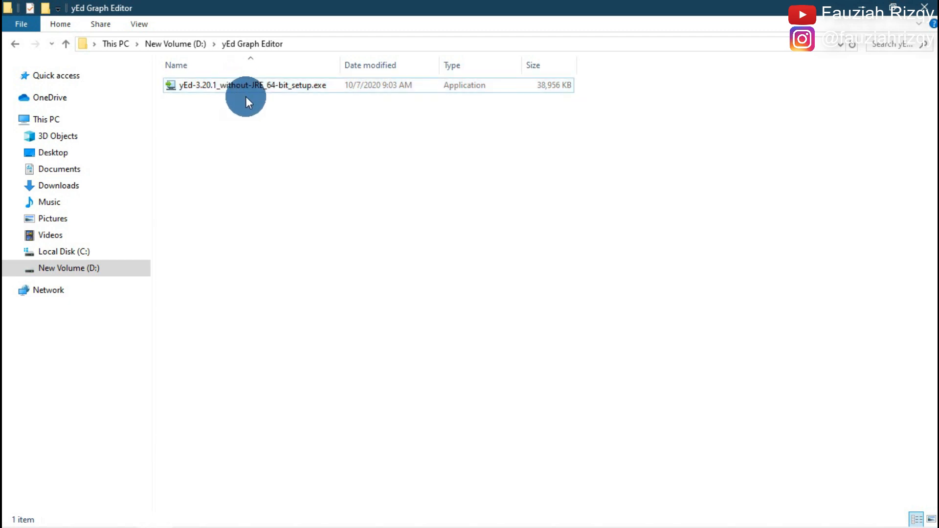
click(206, 89)
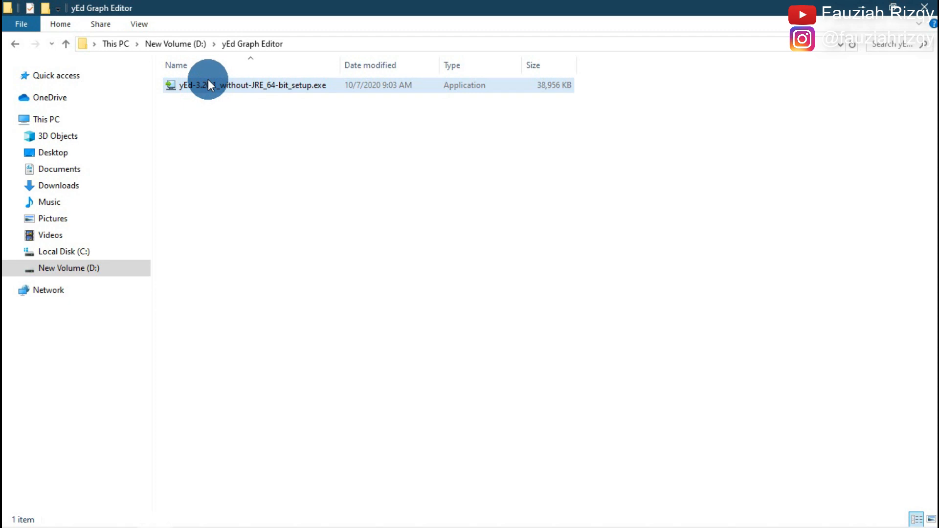
click(257, 87)
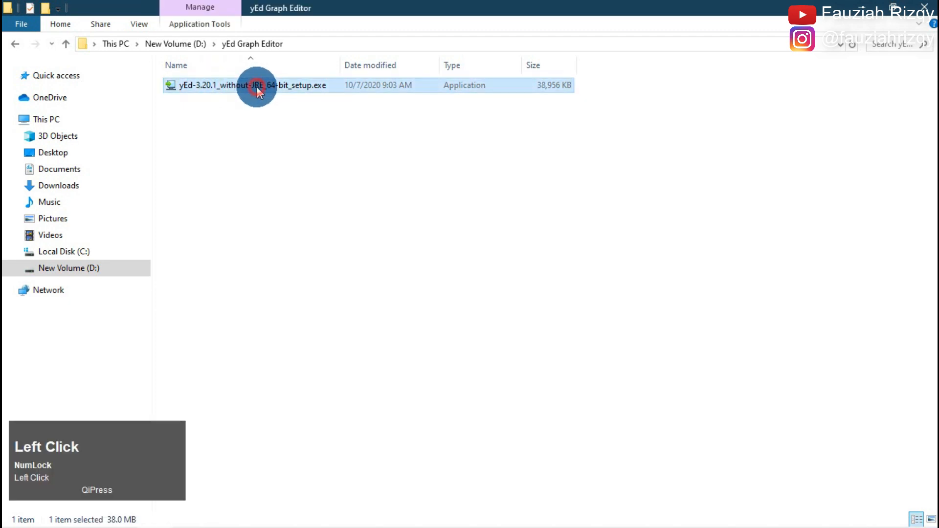
right_click(257, 87)
click(176, 113)
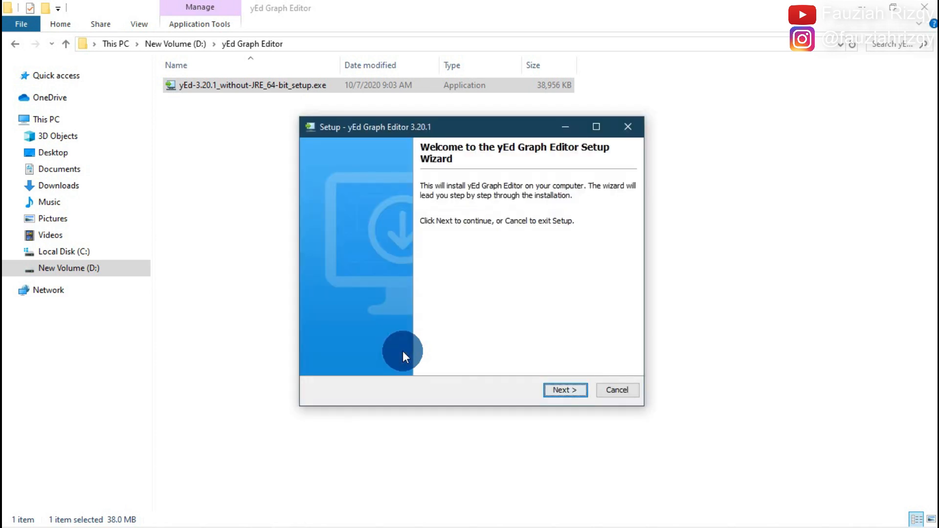
Step: Start the yEd Graph Editor setup and accept the license agreement
click(560, 388)
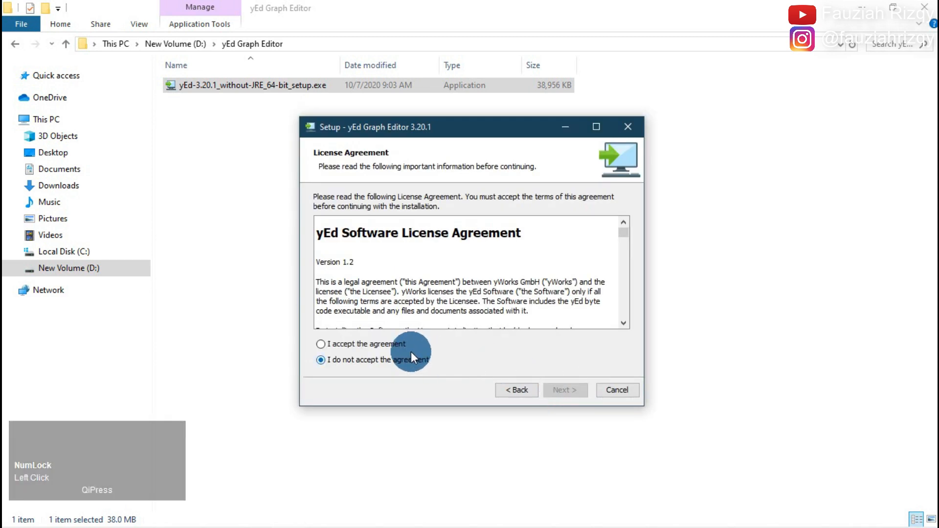
click(375, 342)
click(563, 392)
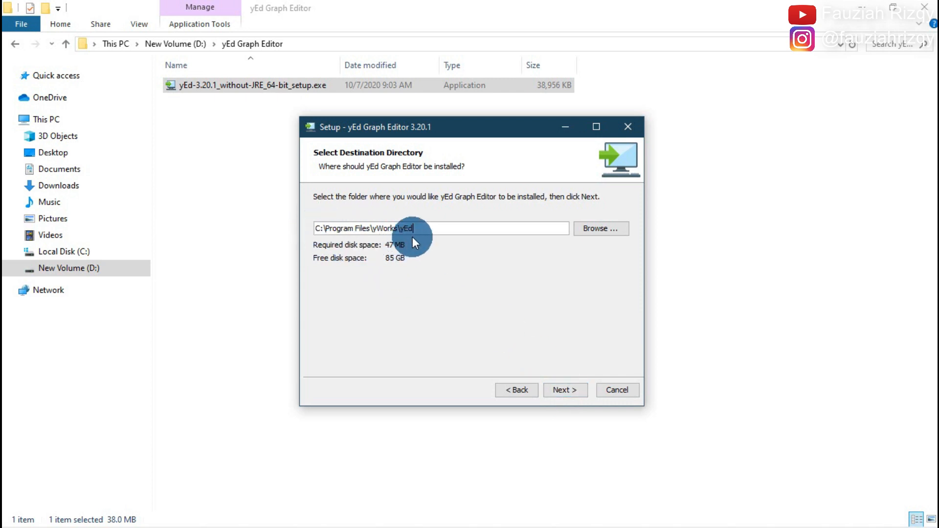
Step: Install yEd to C:\Program Files\yWorks\yEd with the default Start Menu folder, all file associations and a desktop icon
click(563, 386)
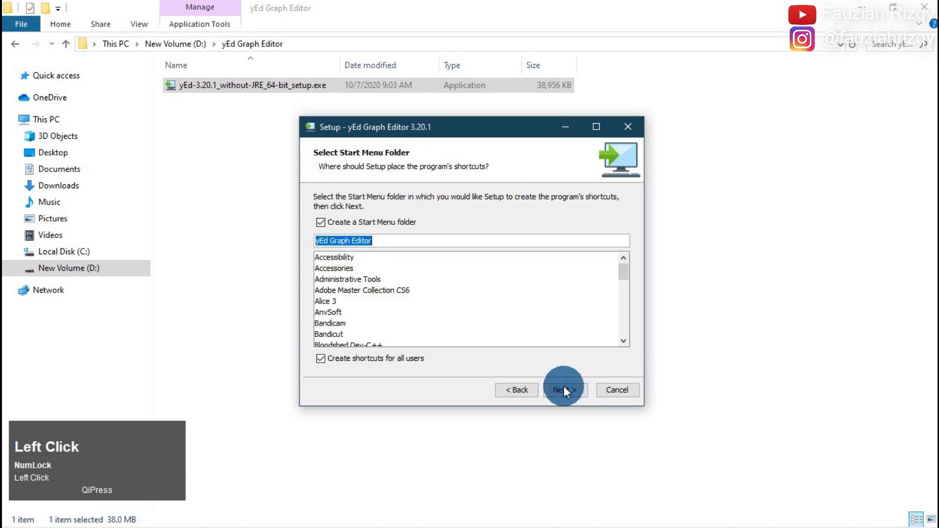
click(564, 386)
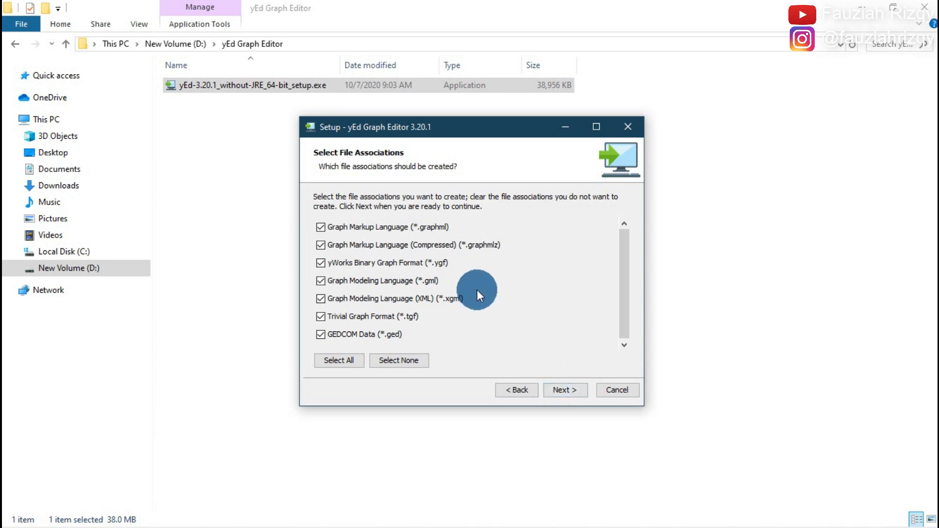
click(566, 386)
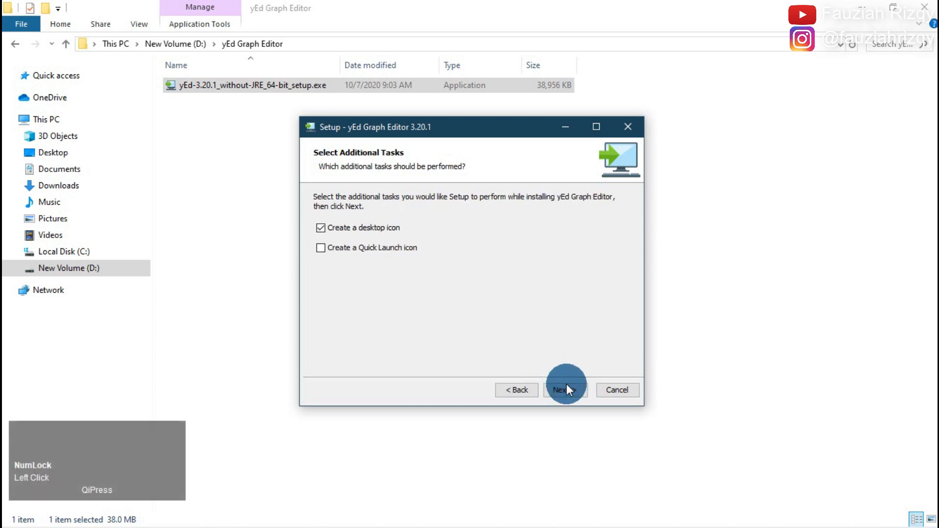
click(567, 386)
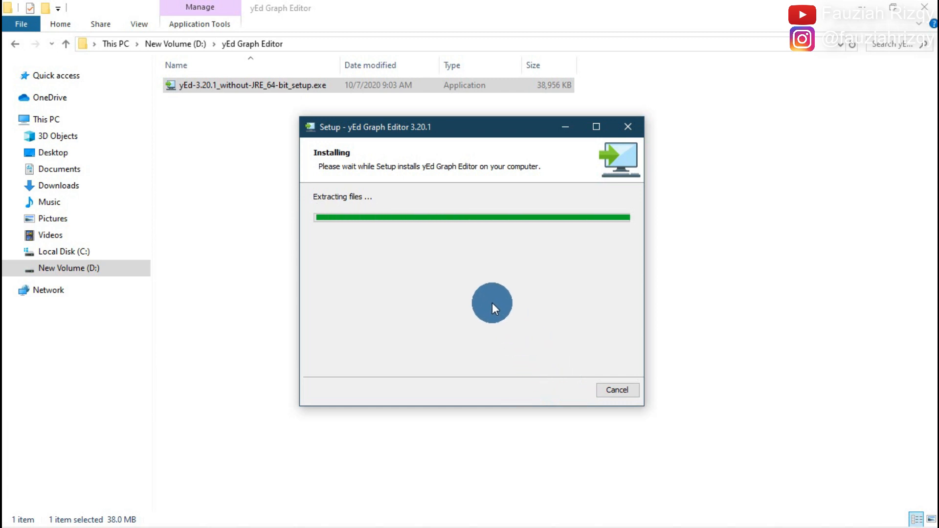
click(615, 392)
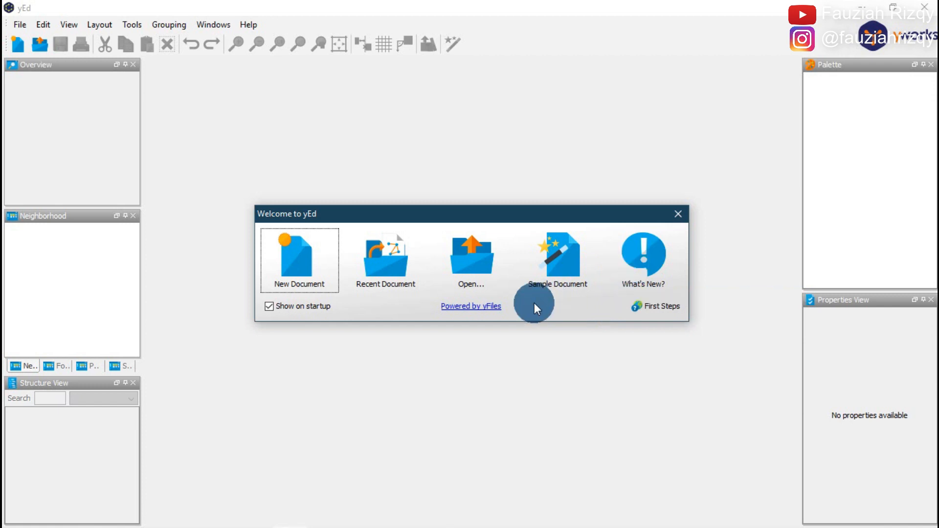
Step: Create a new empty yEd document from the welcome dialog
click(306, 271)
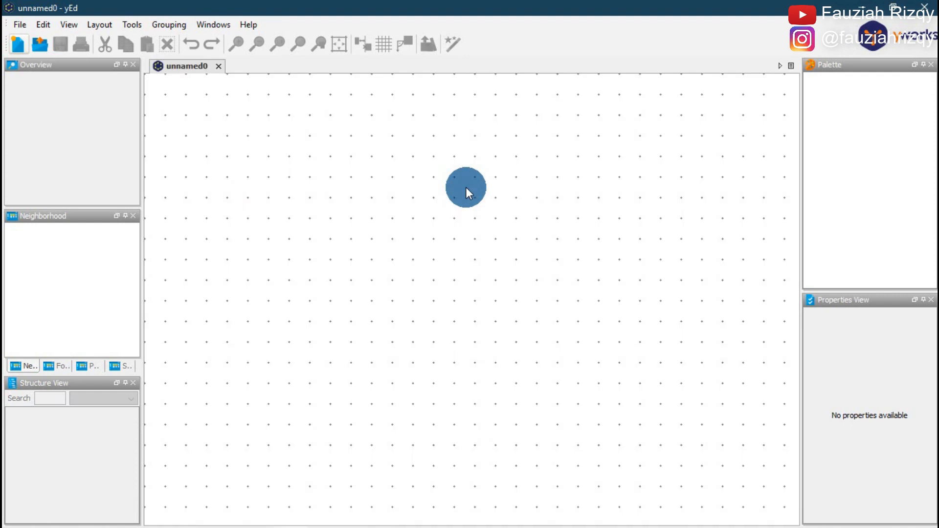
click(465, 187)
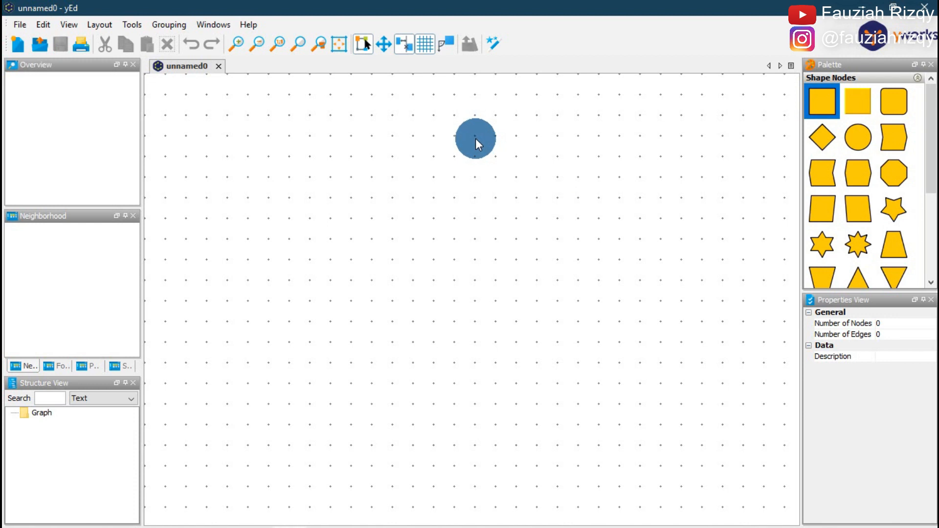
Step: Hide the canvas grid and show it again
click(424, 45)
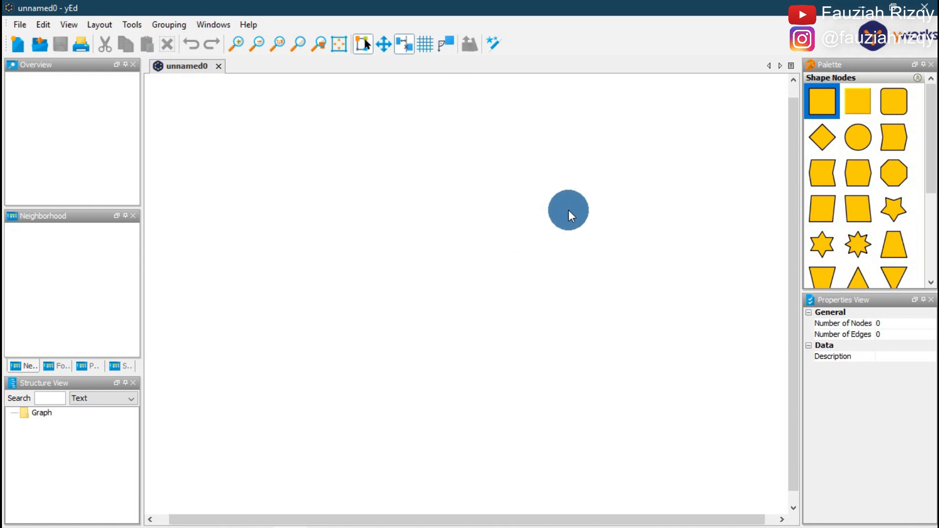
click(426, 45)
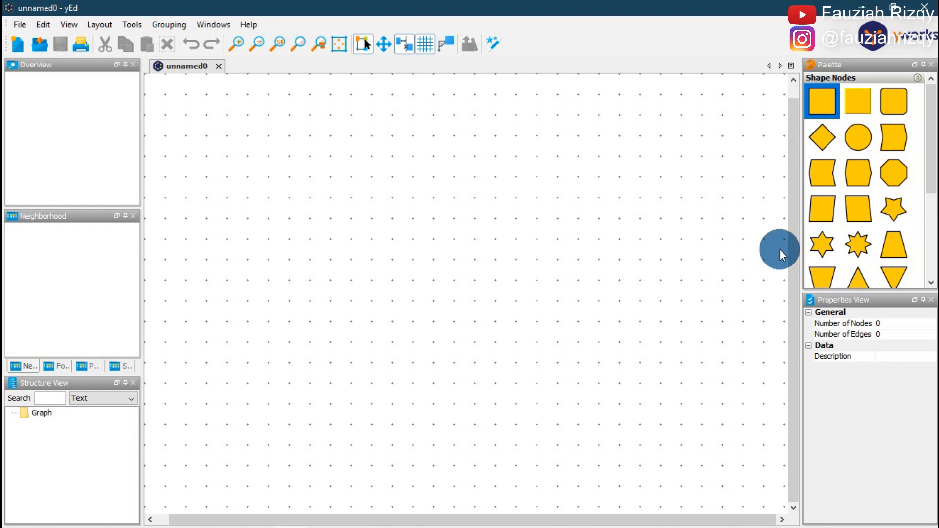
Step: Expand the Modern Nodes, Edge Types, Group Nodes, Swimlane, People and Computer Network palette sections to examine their shapes
click(930, 187)
drag(929, 188, 924, 266)
click(920, 147)
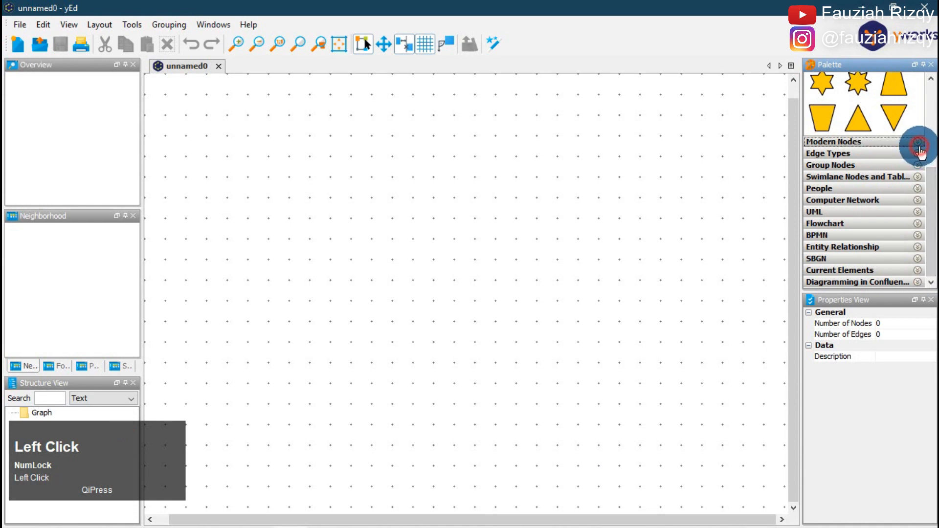
drag(933, 165, 928, 206)
click(916, 157)
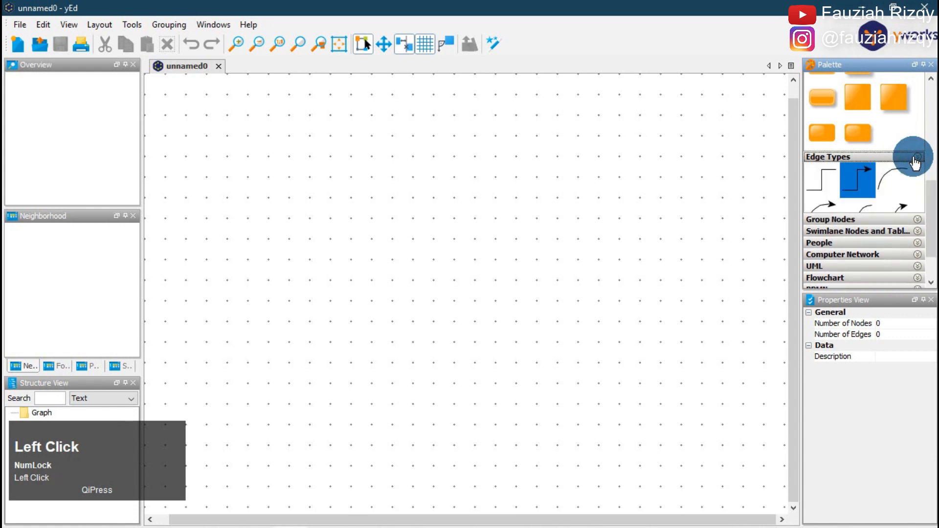
drag(930, 198, 925, 237)
click(906, 176)
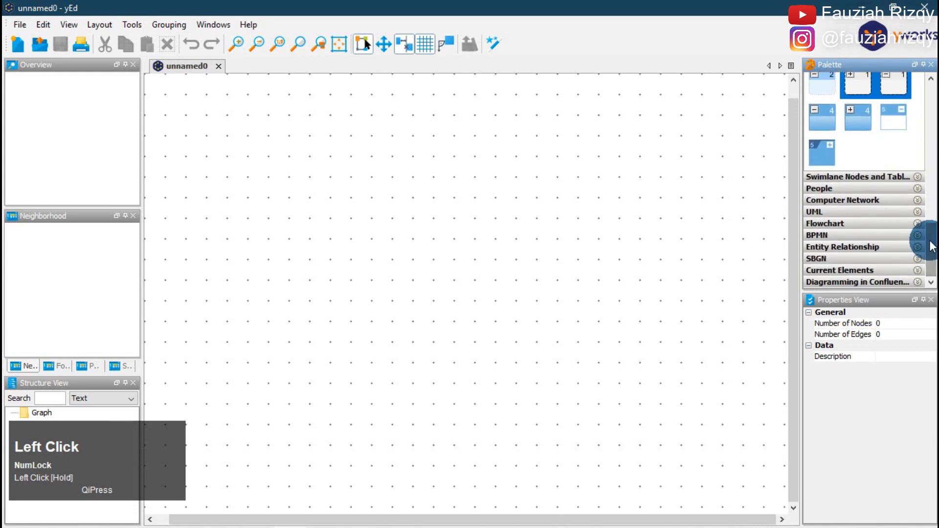
click(902, 177)
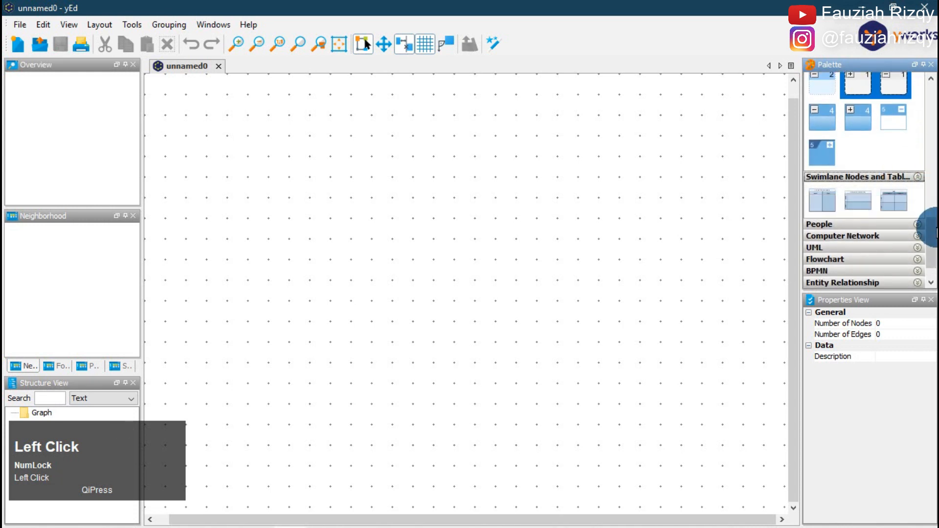
drag(930, 227, 935, 254)
click(905, 188)
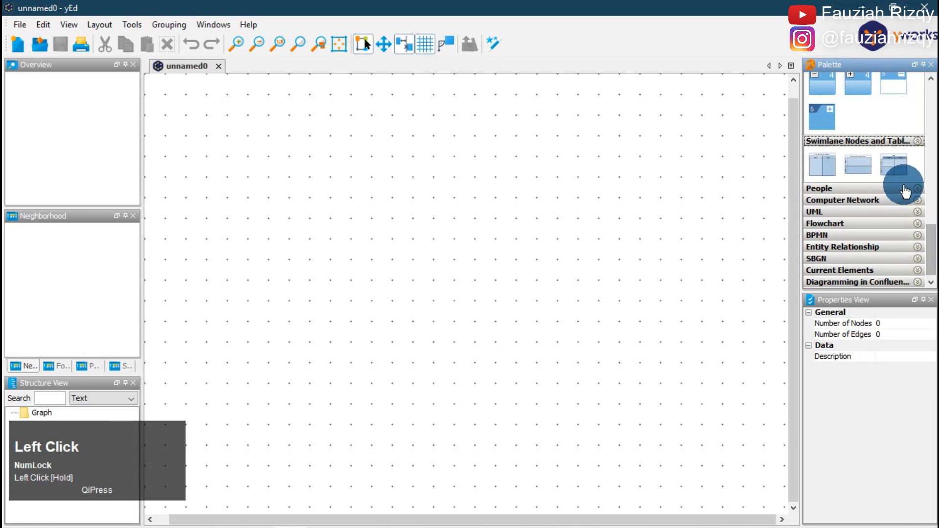
drag(931, 204, 931, 269)
click(905, 200)
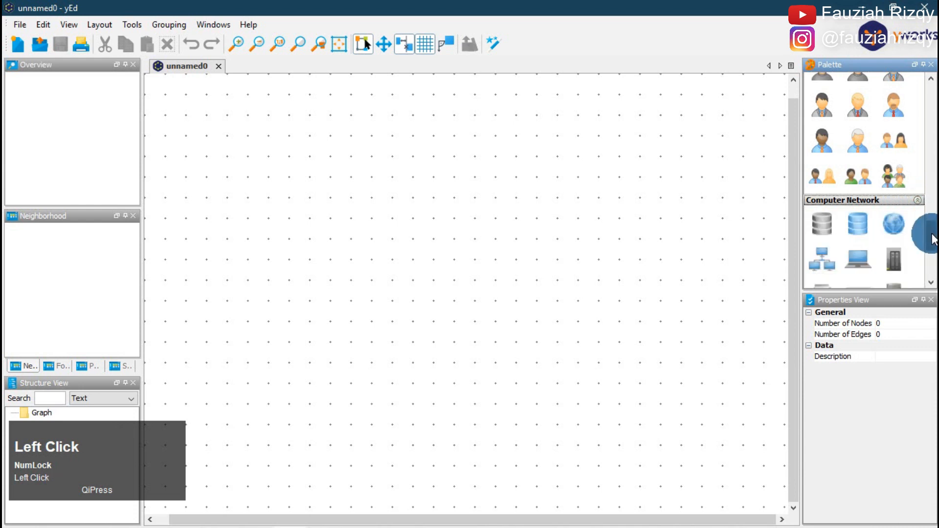
Step: Expand the UML, Flowchart, BPMN, Entity Relationship and SBGN palette sections
drag(931, 230, 870, 224)
click(900, 211)
click(870, 224)
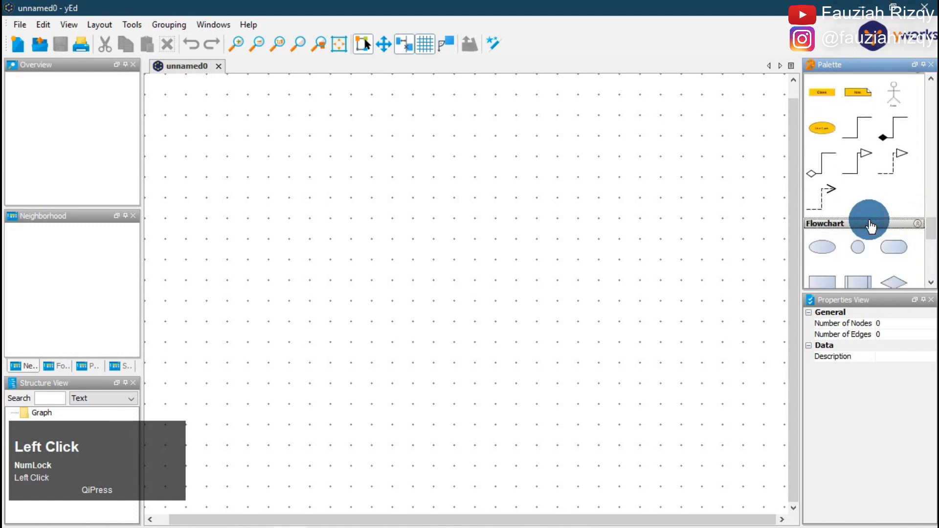
drag(931, 242, 898, 253)
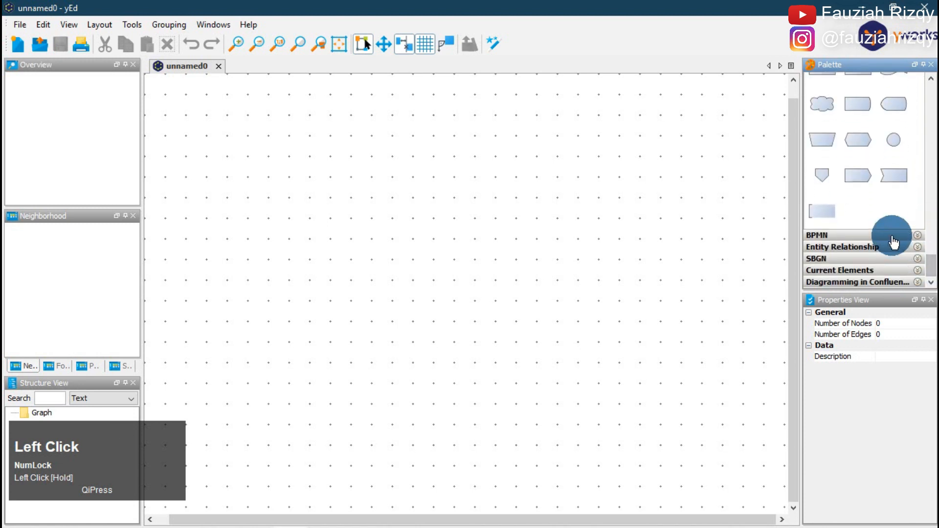
click(891, 237)
drag(932, 226, 923, 268)
click(903, 249)
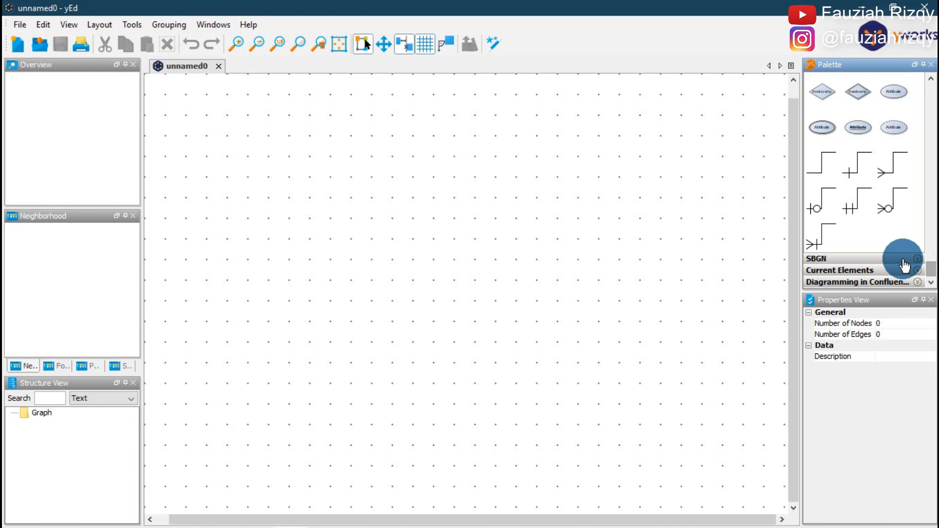
click(908, 259)
drag(936, 253, 932, 95)
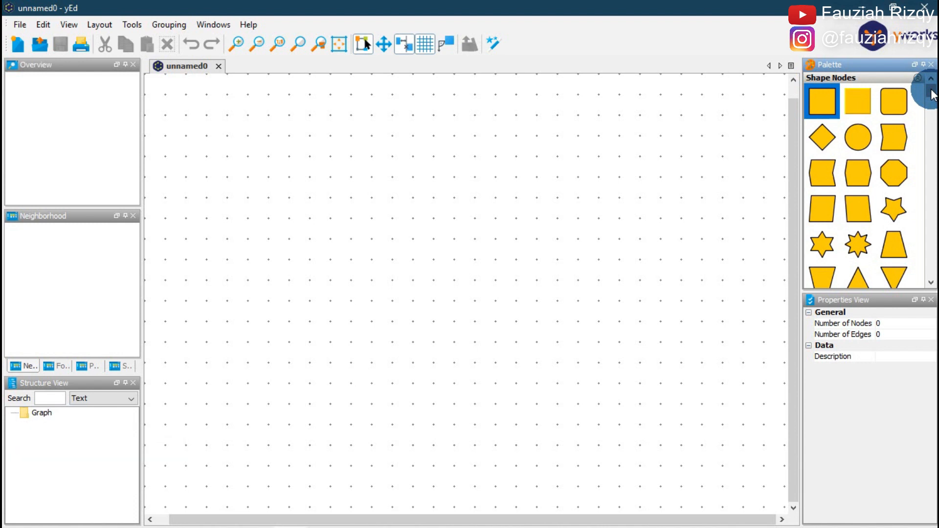
Step: Place a UML actor shape in the left part of the canvas at about X 150, Y 250
click(932, 94)
drag(932, 94, 932, 170)
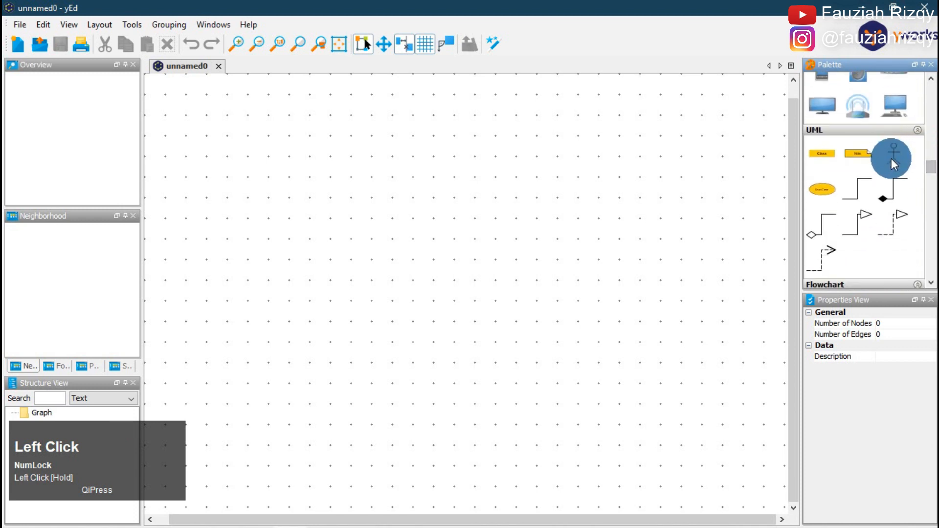
click(893, 157)
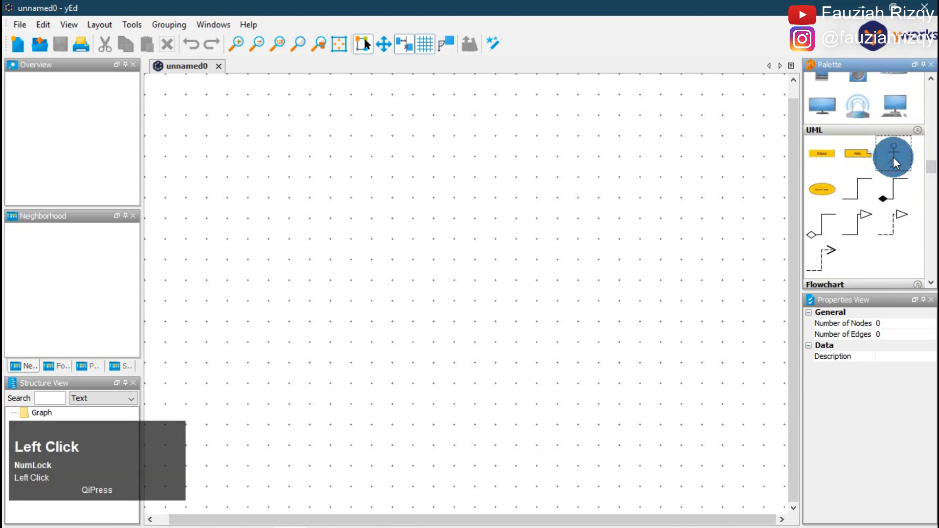
drag(894, 162, 265, 284)
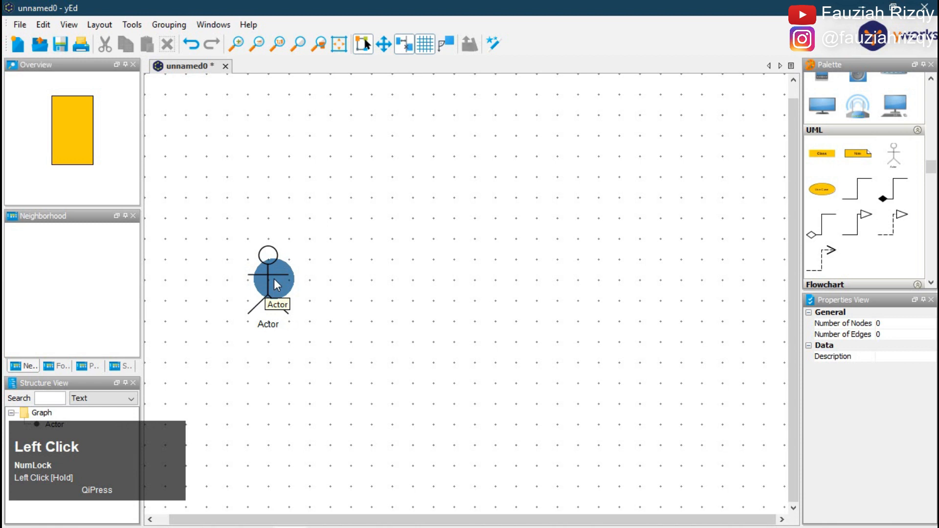
Step: Change the actor's label to "Actor (Nasabah)"
click(274, 279)
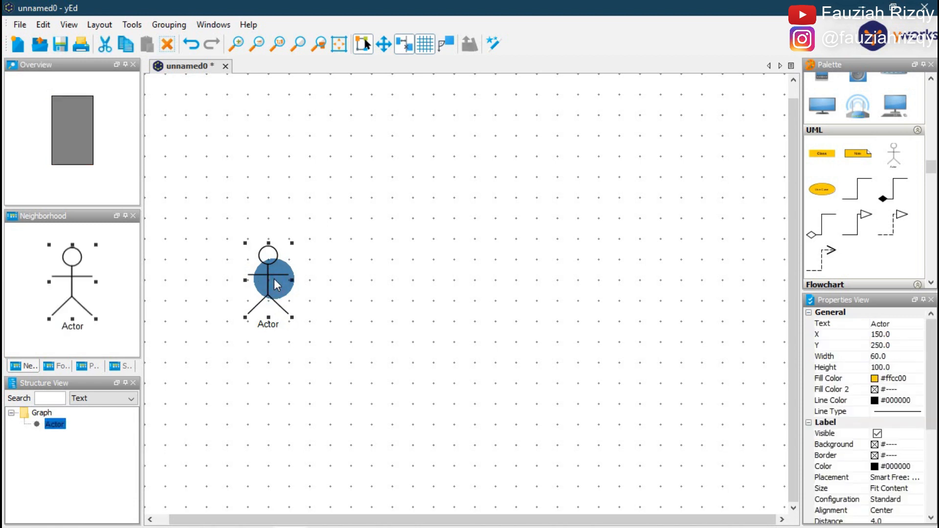
click(275, 324)
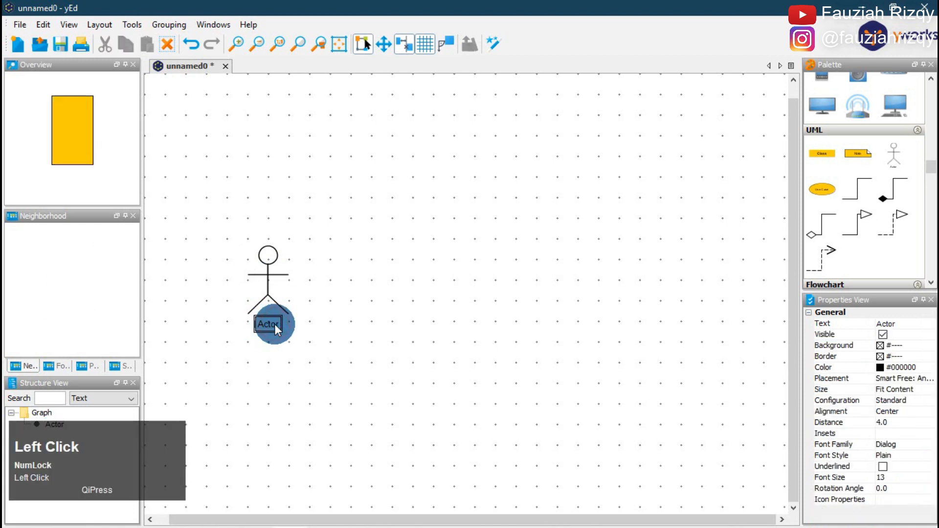
double_click(275, 324)
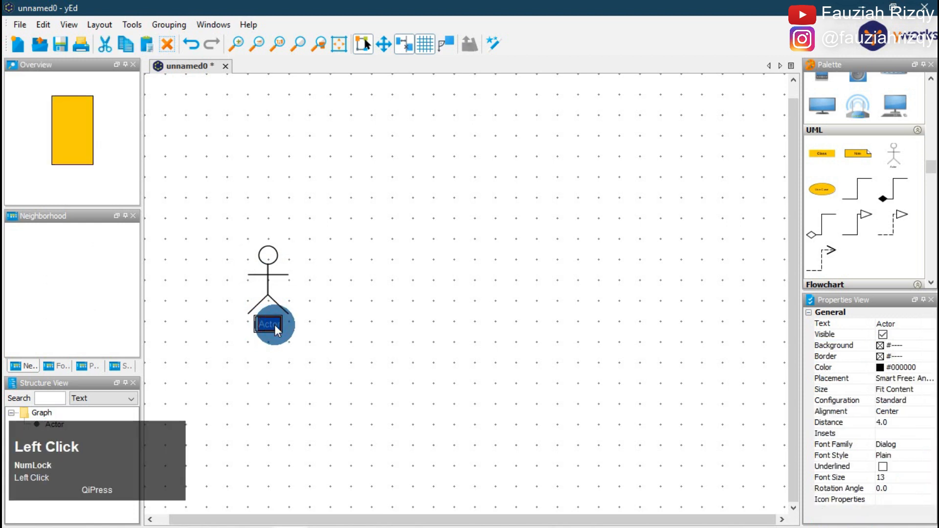
key(Right)
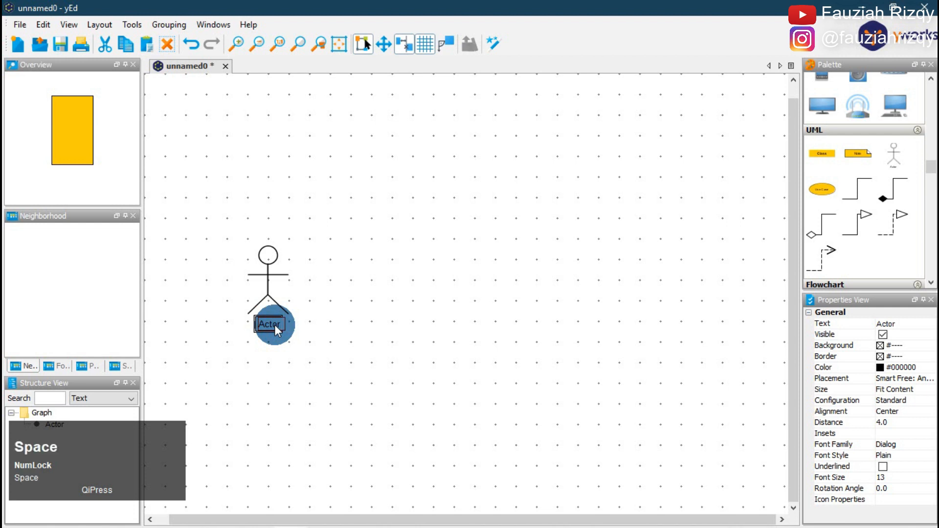
text((Nas)
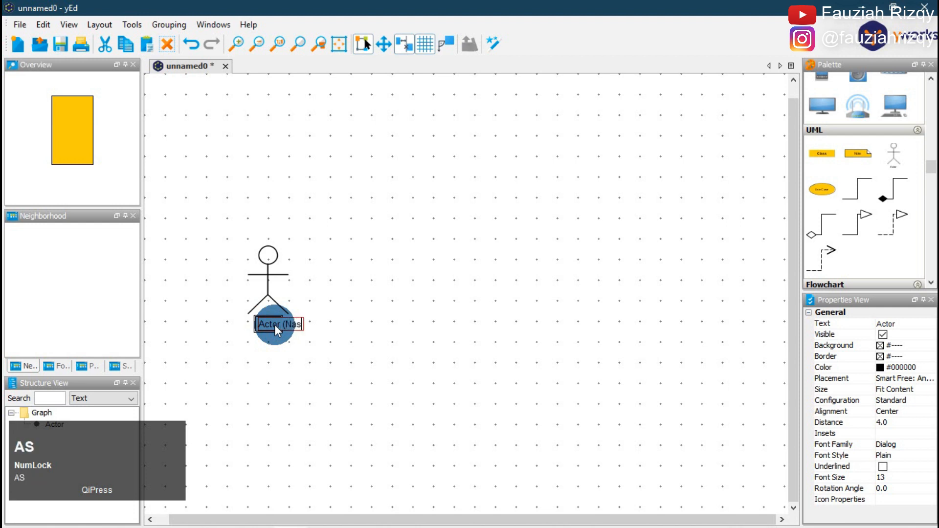
text(abah))
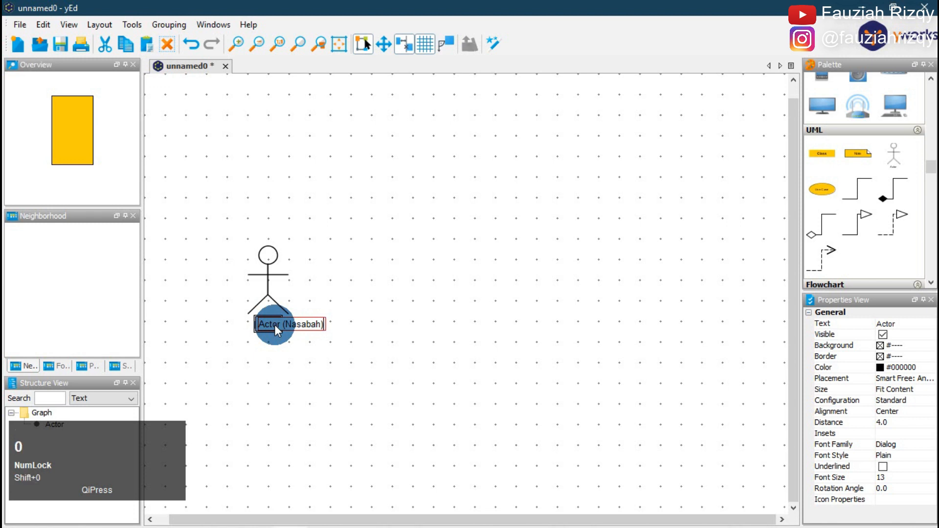
key(Return)
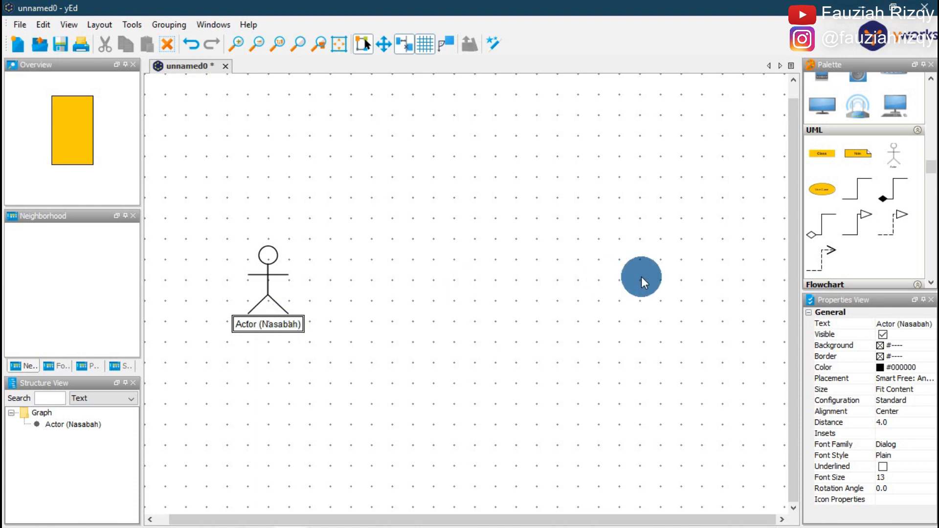
Step: Place a UML use case ellipse up and to the right of the actor, at about X 395, Y 148, labelled "Pembukaan Rekening"
click(828, 190)
drag(824, 190, 450, 193)
double_click(459, 193)
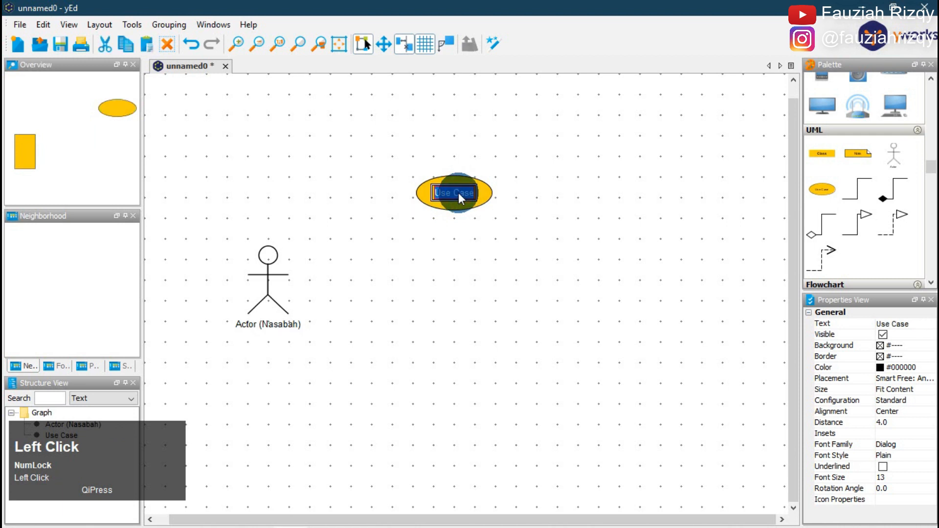
text(Pembukaan Rek)
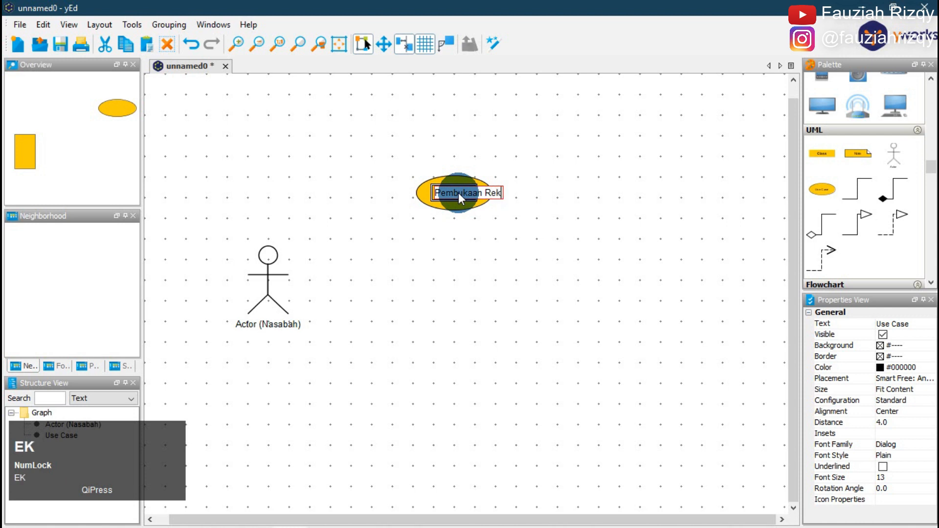
text(ening)
key(Return)
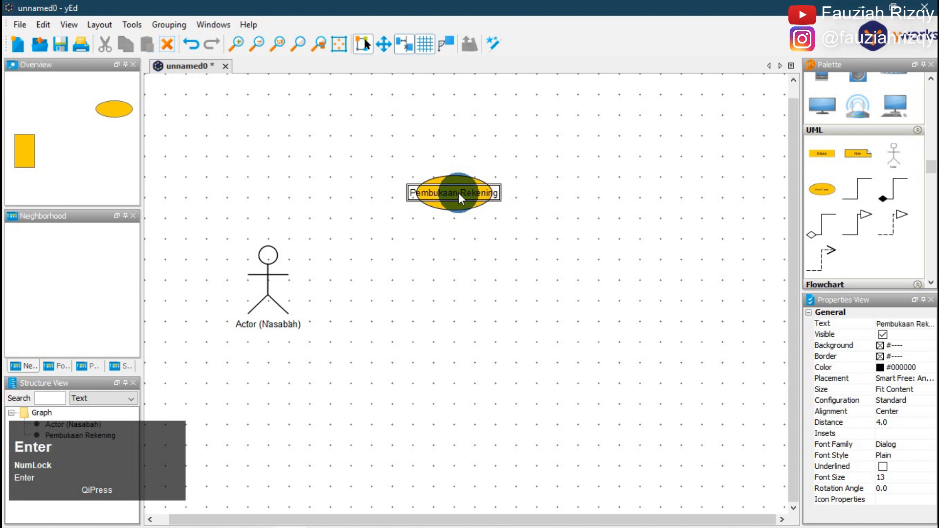
Step: Widen the "Pembukaan Rekening" ellipse to a width of 148 so that it encloses its label
click(465, 207)
drag(514, 195, 519, 194)
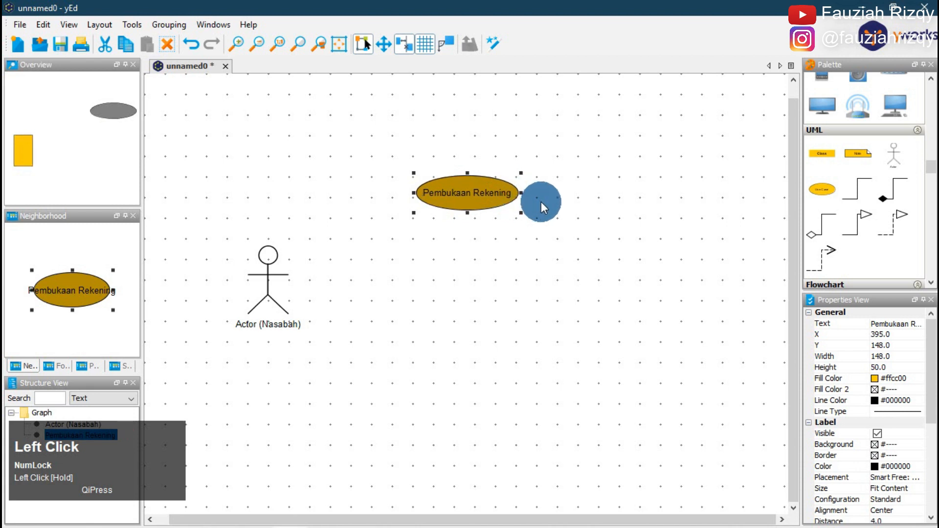
click(541, 201)
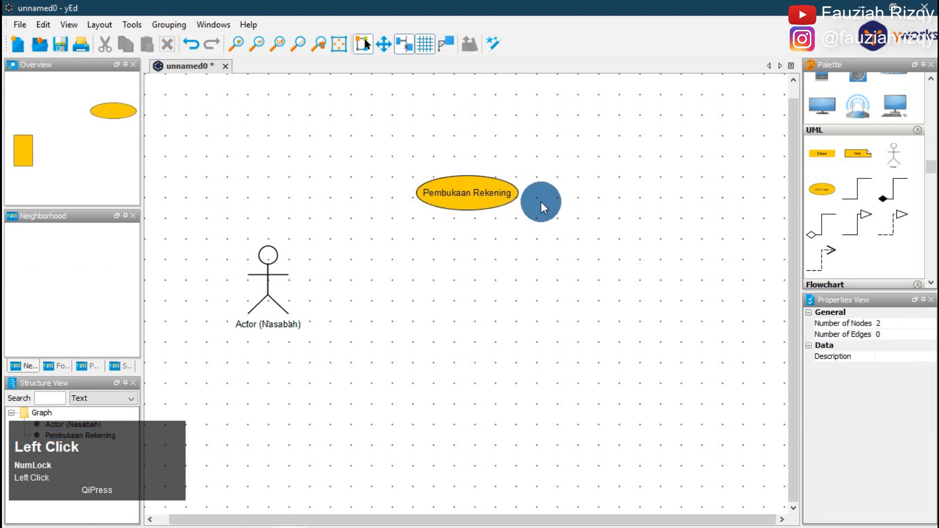
Step: Place a second use case directly below the first at about X 395, Y 228 and widen it to 148
drag(824, 191, 455, 247)
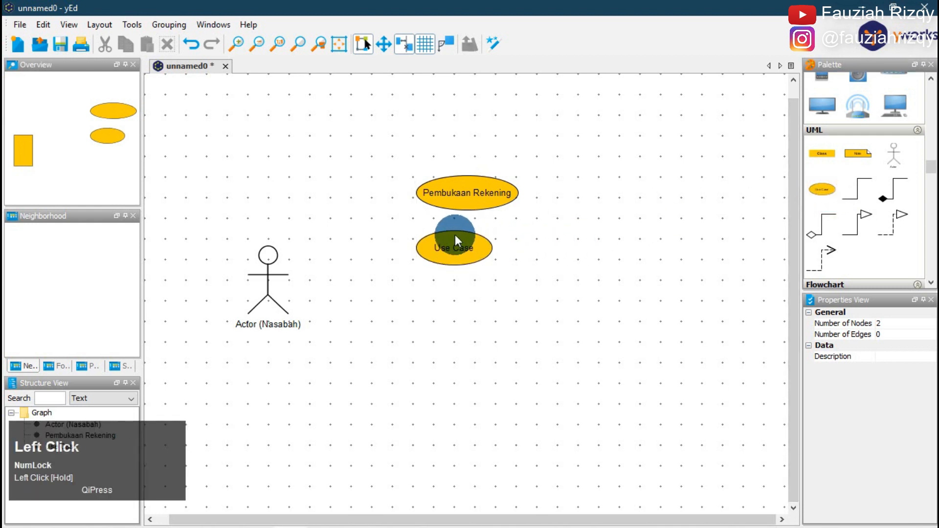
click(472, 257)
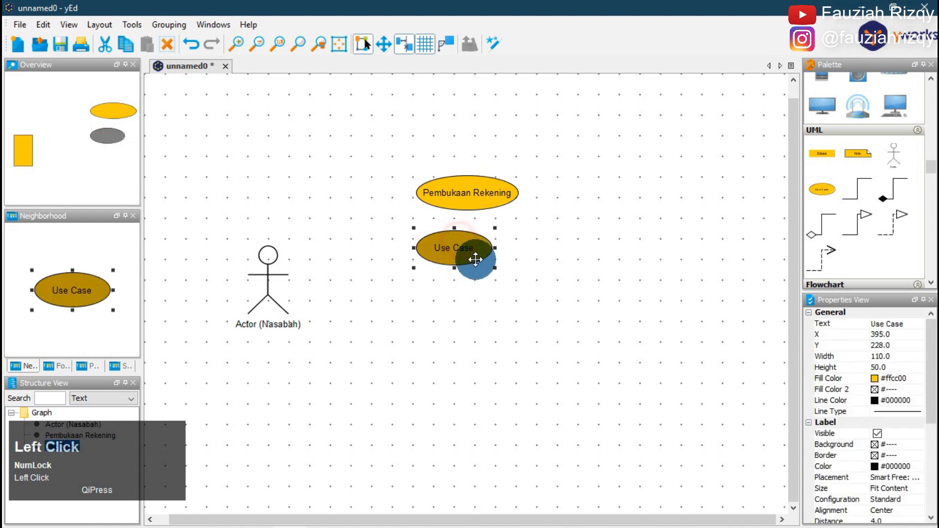
drag(503, 251, 520, 248)
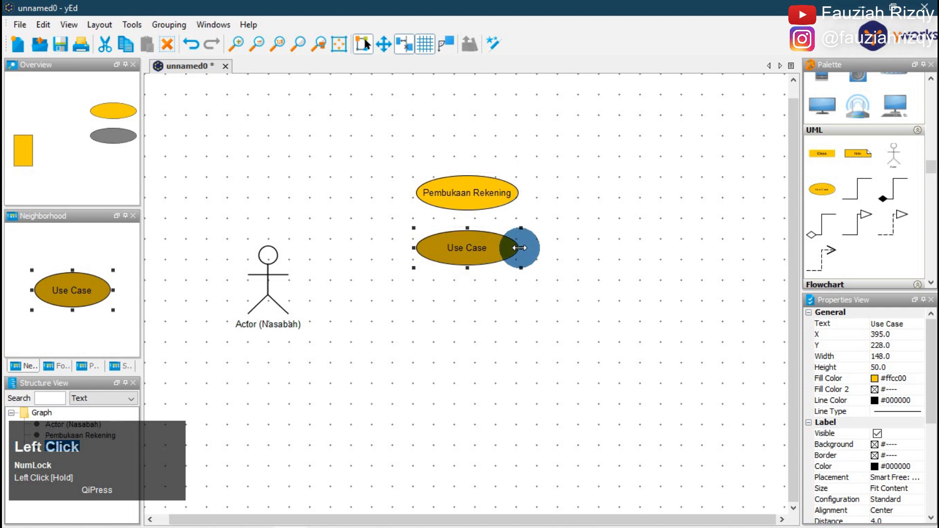
Step: Label the second use case "Penyetoran Rekening"
double_click(474, 248)
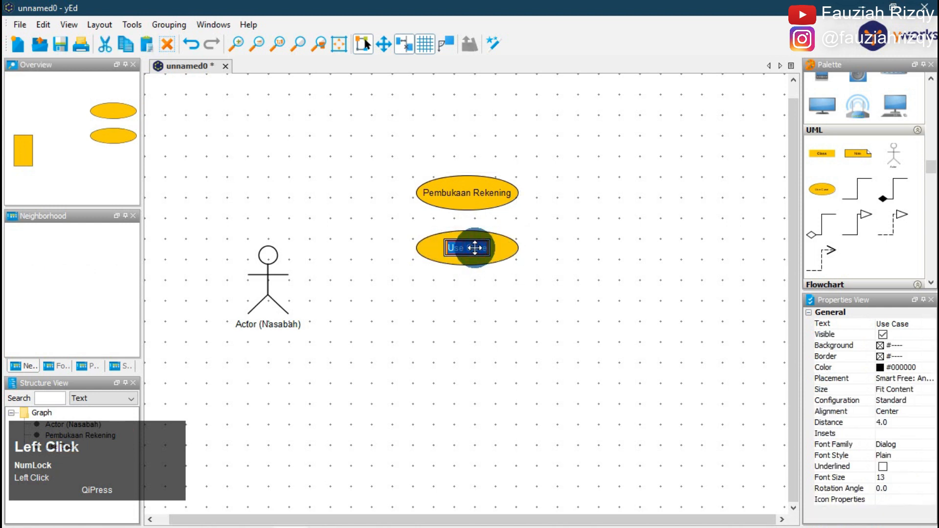
text(Penyetoran Reke)
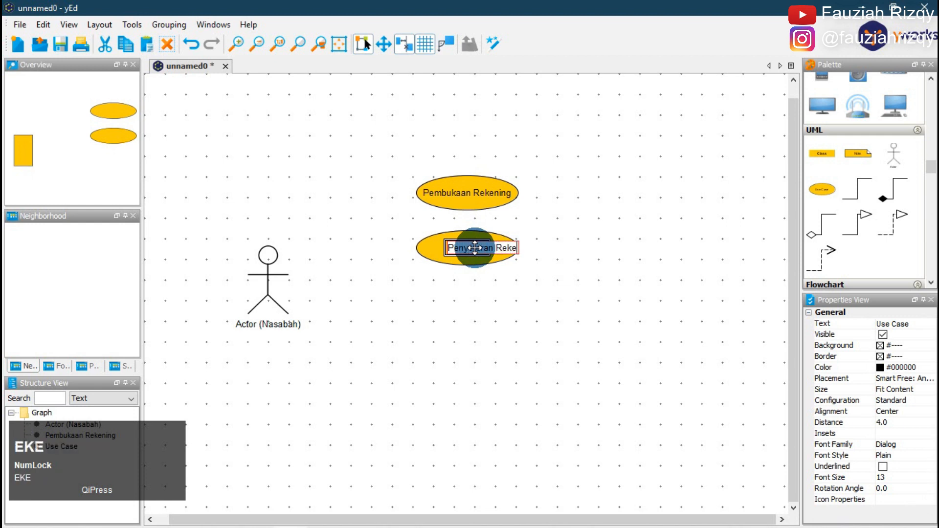
text(ning)
key(Return)
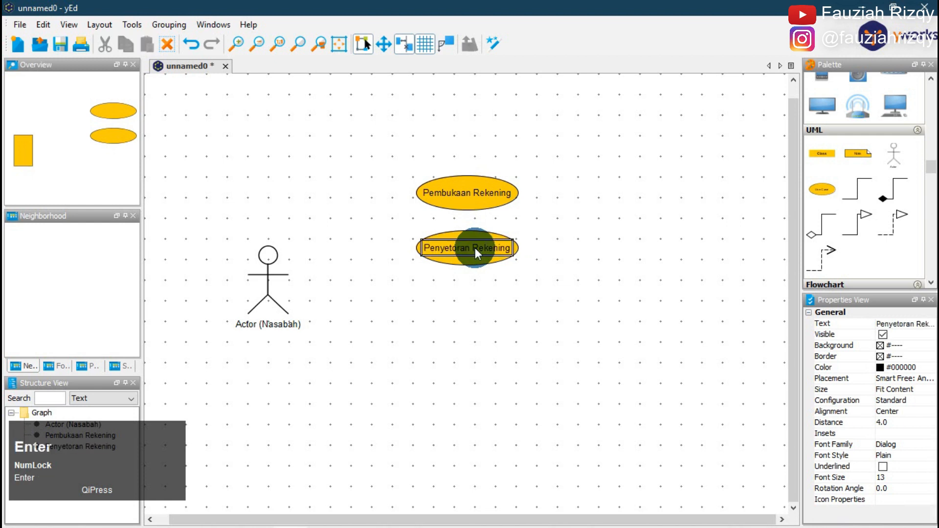
Step: Add a third use case, 148 wide, below the second at about X 395, Y 308 and label it "Penarikan Tabungan"
drag(824, 189, 520, 303)
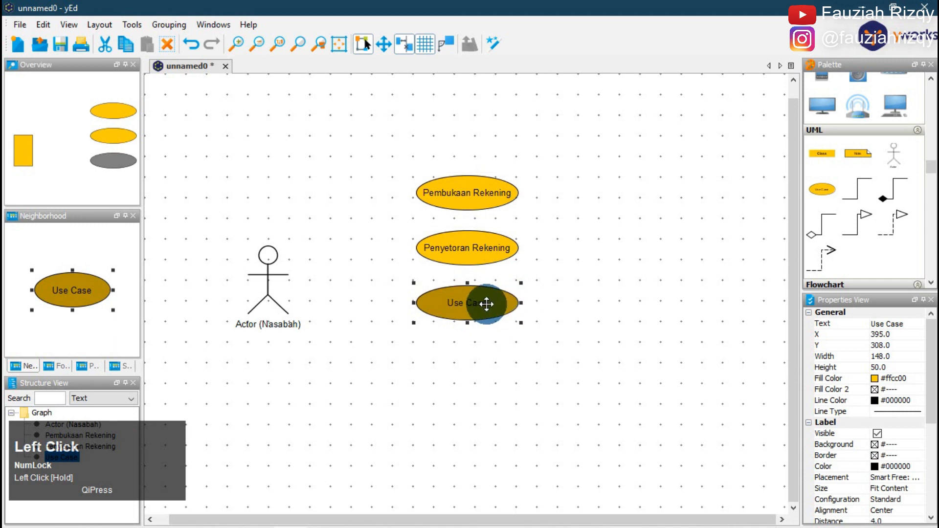
double_click(470, 303)
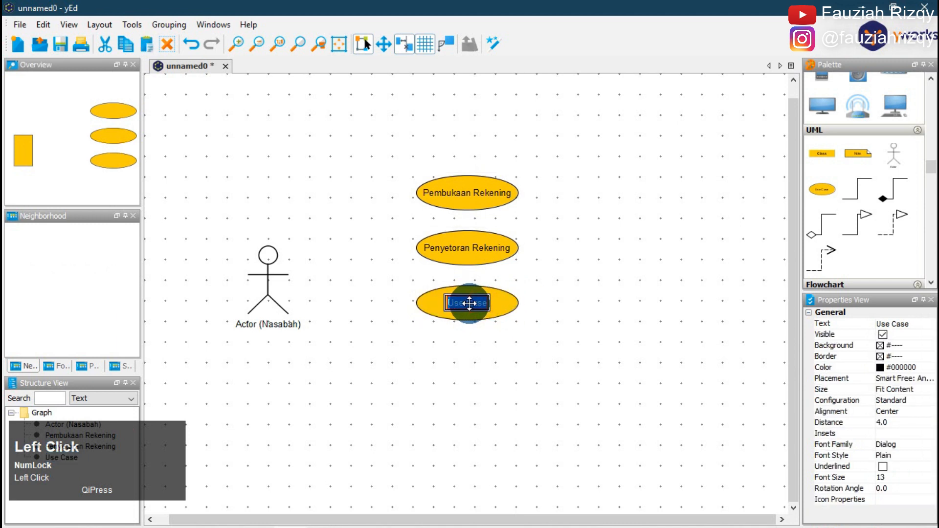
text(Pen)
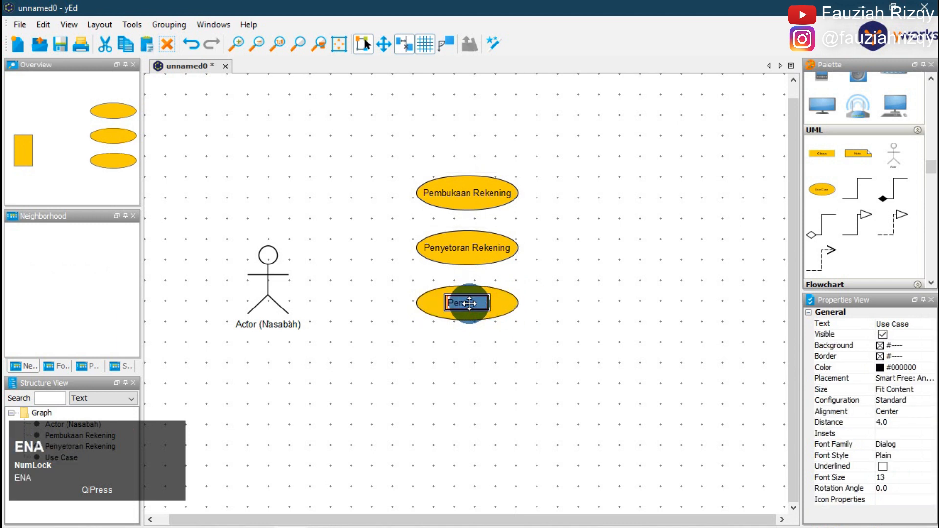
text(a)
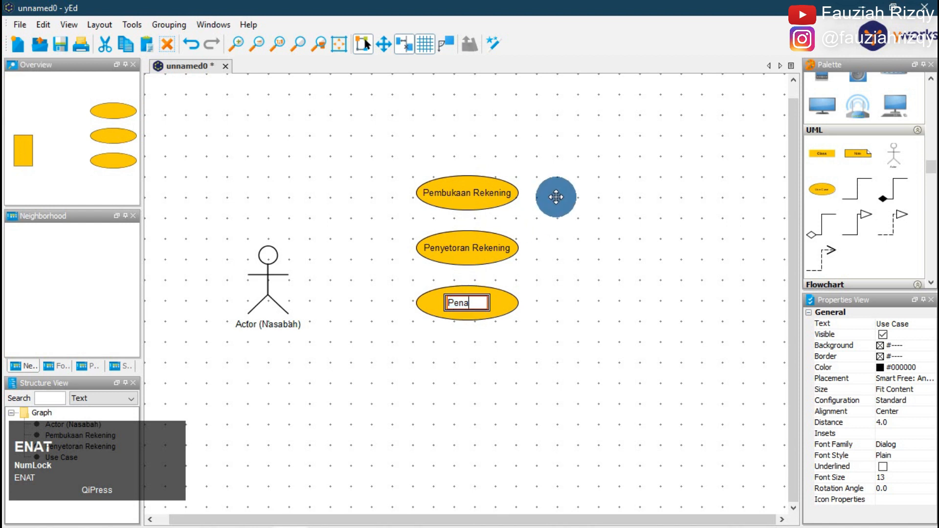
text(trikan )
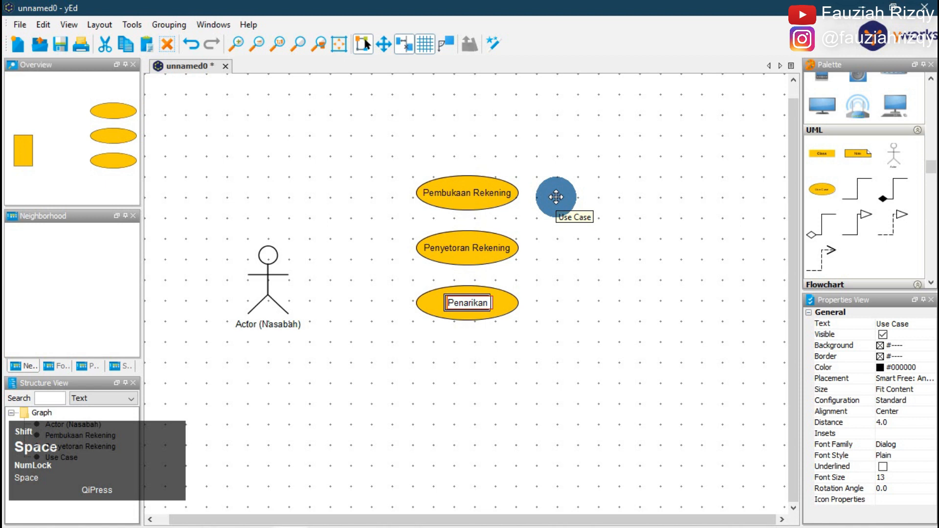
text(Tabungan)
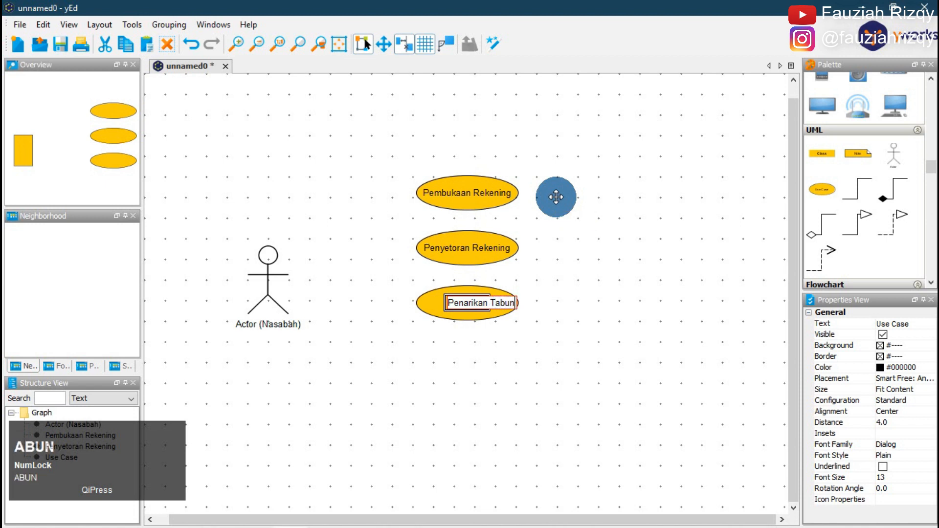
click(482, 246)
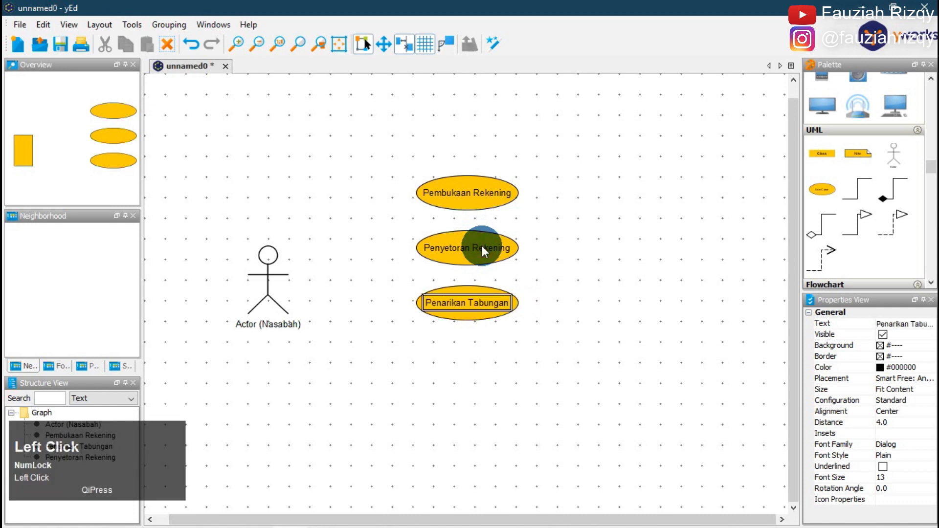
Step: Change the second use case's label to "Penyetoran Tabungan"
double_click(491, 246)
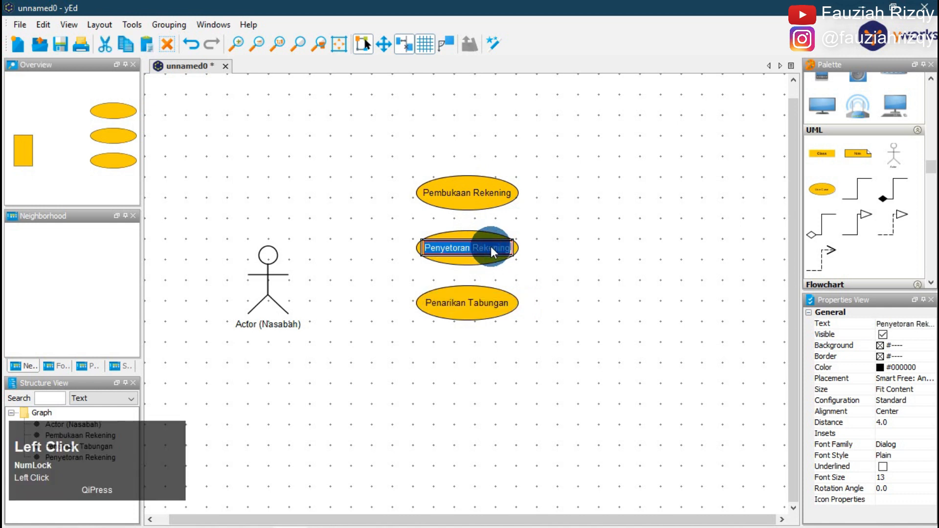
click(471, 248)
drag(474, 248, 513, 248)
text(Tabungan)
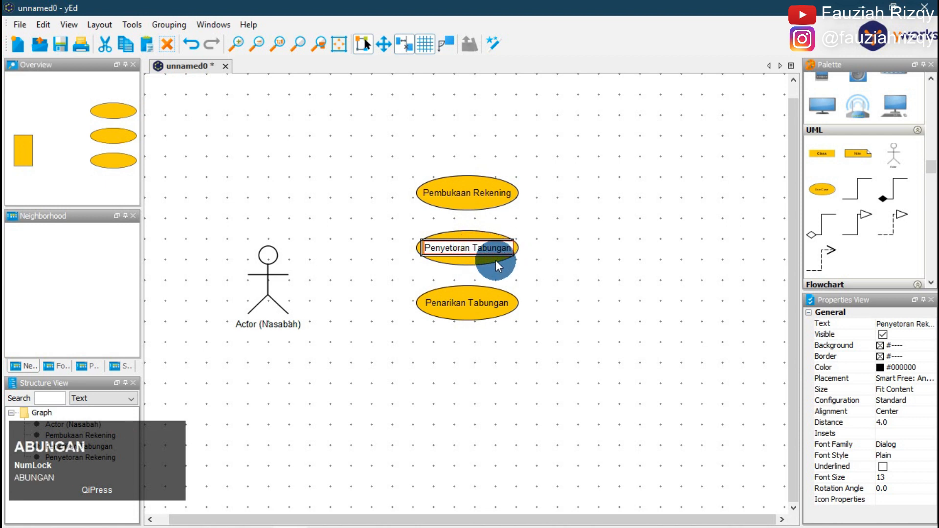
click(489, 270)
click(498, 321)
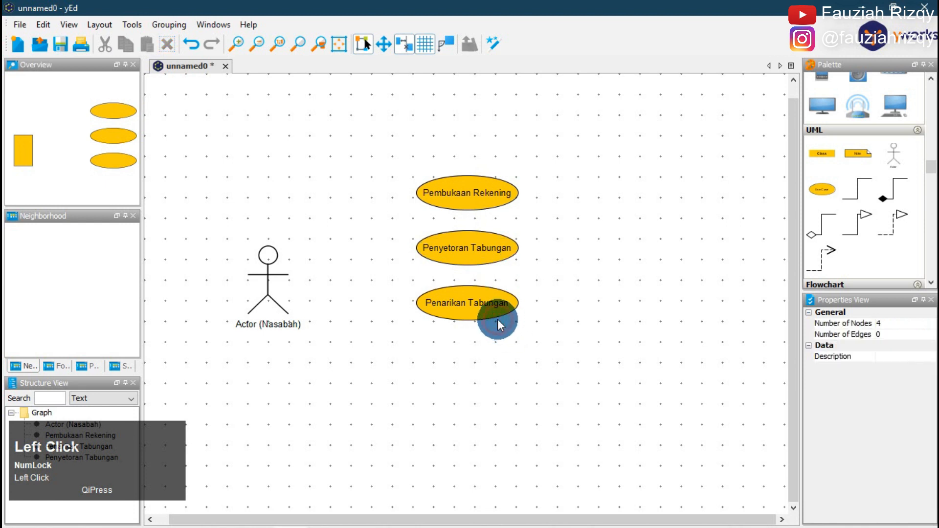
Step: Place a fourth use case below "Penarikan Tabungan" at about X 395, Y 388 and widen it to match the ellipses above
drag(820, 192, 454, 359)
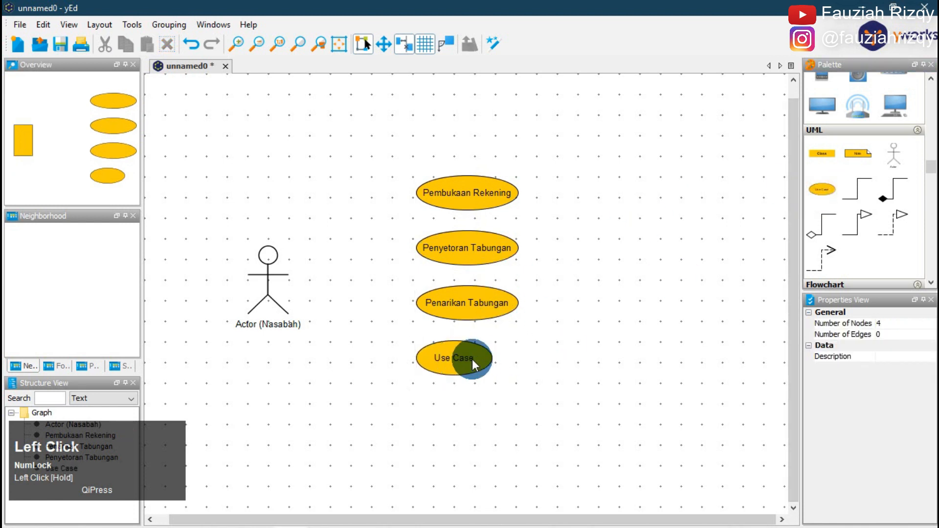
click(478, 366)
drag(516, 358, 516, 358)
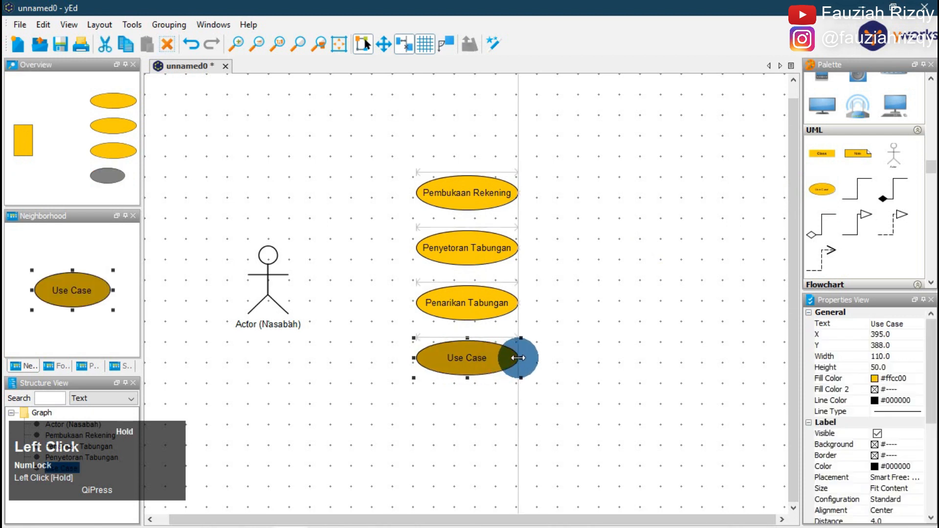
Step: Label the fourth use case "Melakukan Pembayaran"
double_click(450, 358)
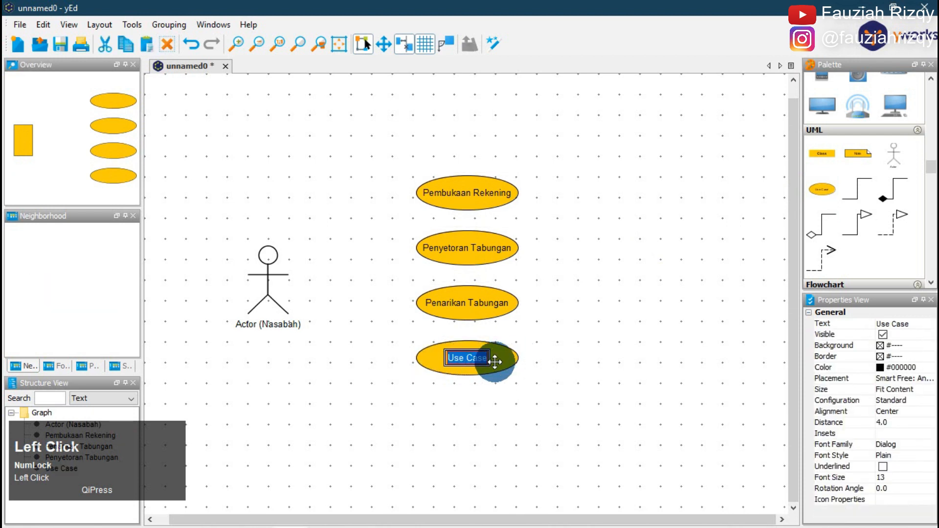
text(M)
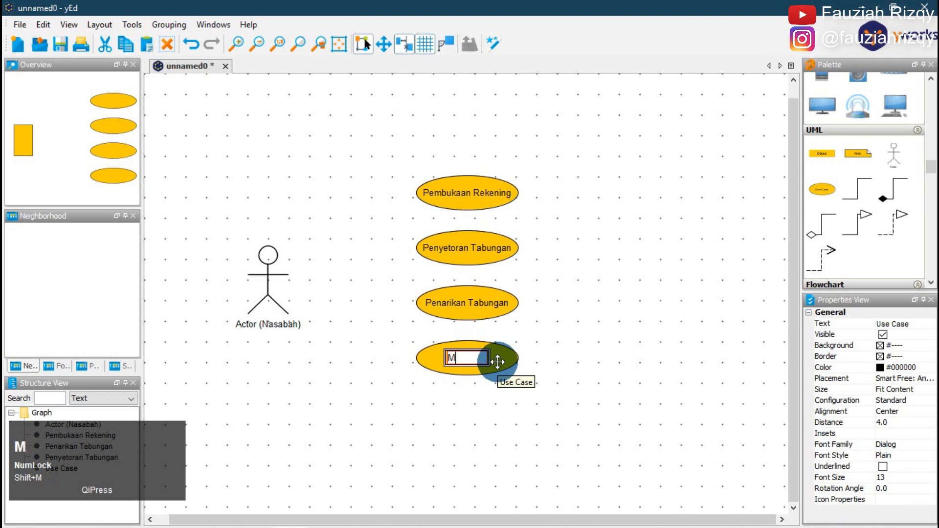
text(elakukan)
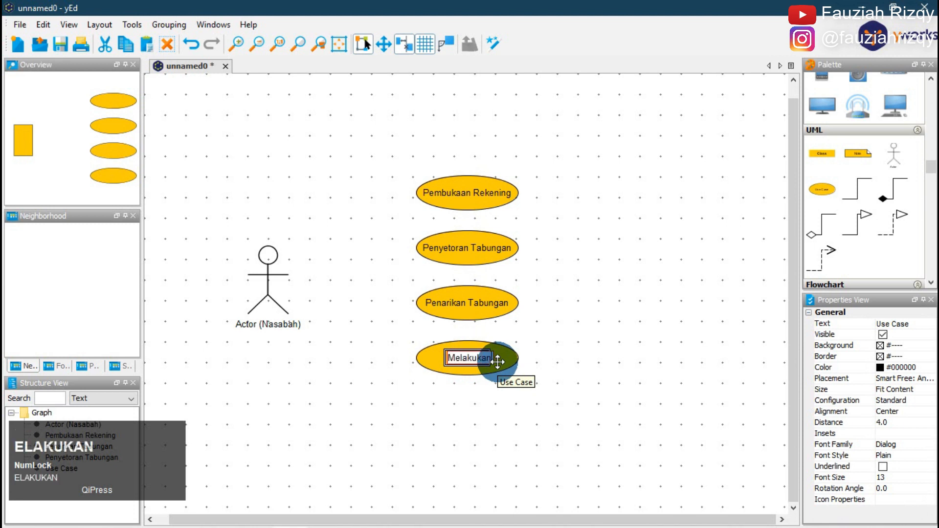
text( Pembayaran)
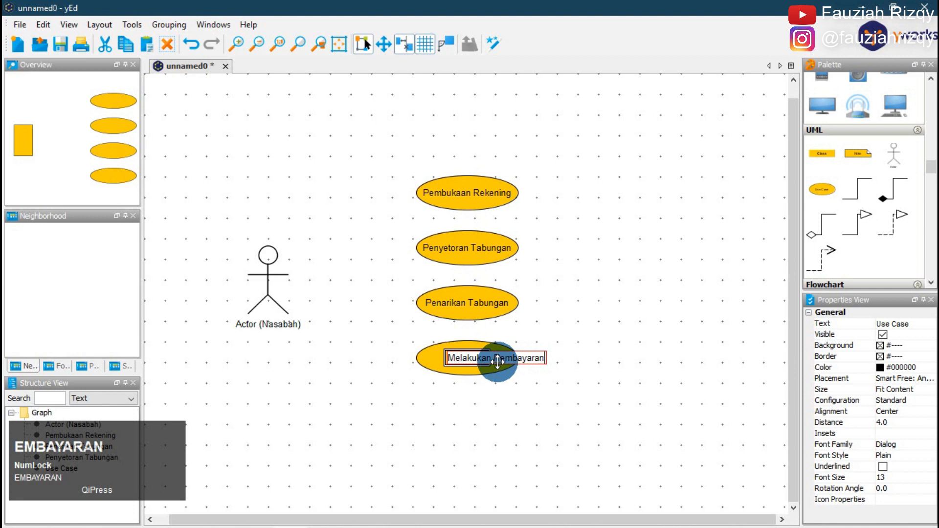
key(Return)
click(517, 387)
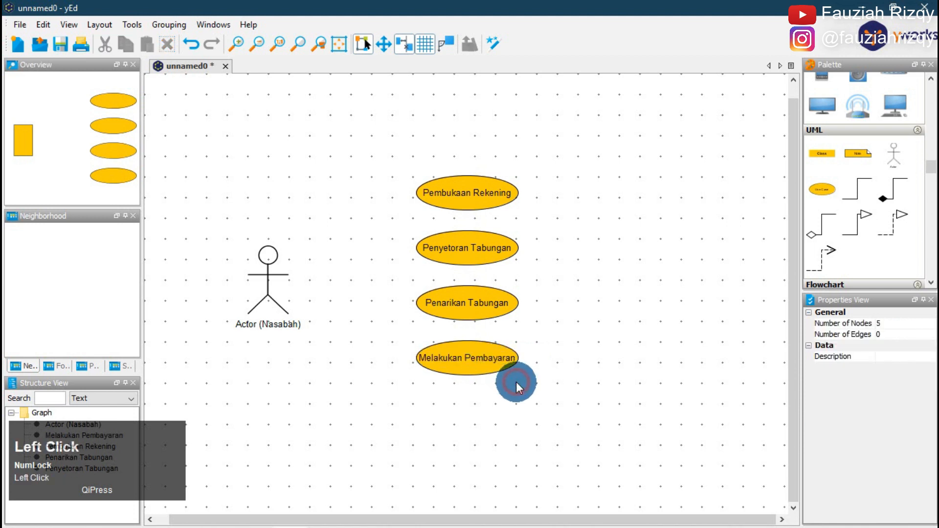
Step: Add a fifth use case of the same width just below "Melakukan Pembayaran" and label it "Transfer Antar Rekening"
drag(828, 190, 467, 406)
double_click(466, 405)
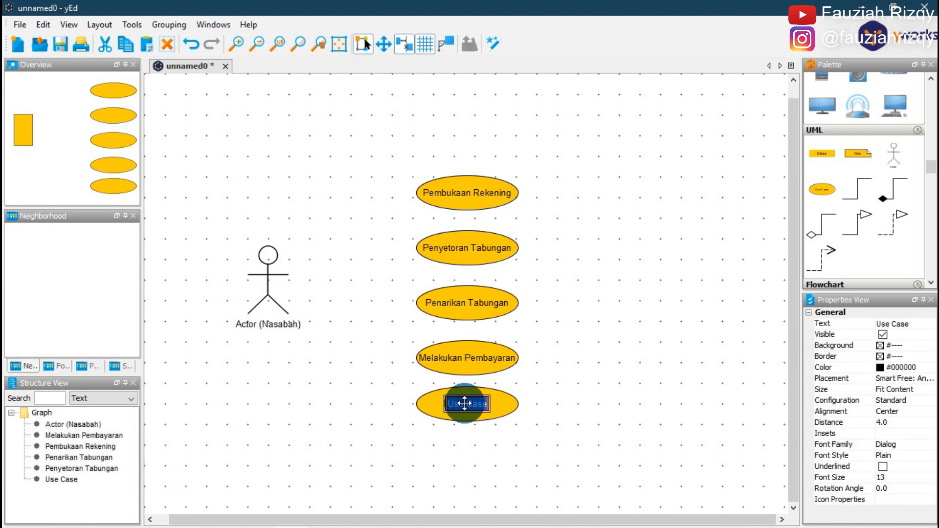
text(Transfre)
key(BackSpace)
key(BackSpace)
text(er Antar Rekening)
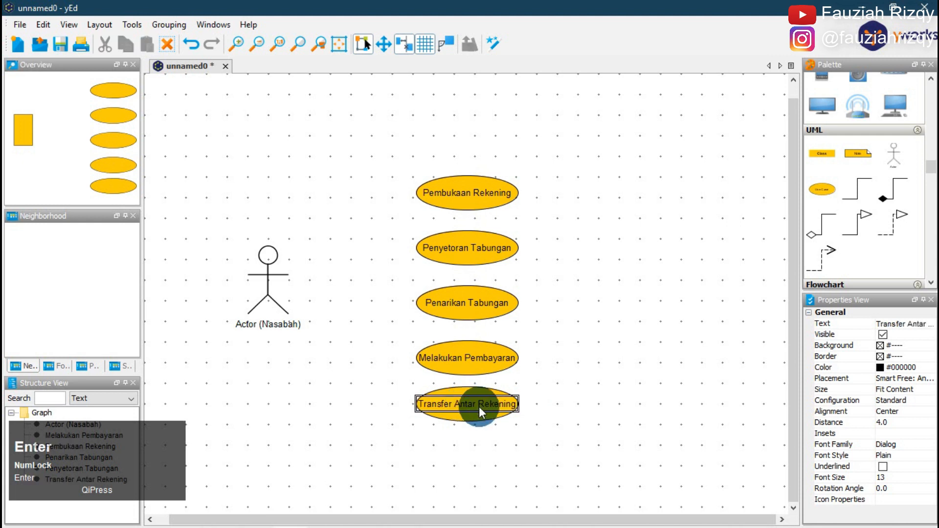
click(529, 450)
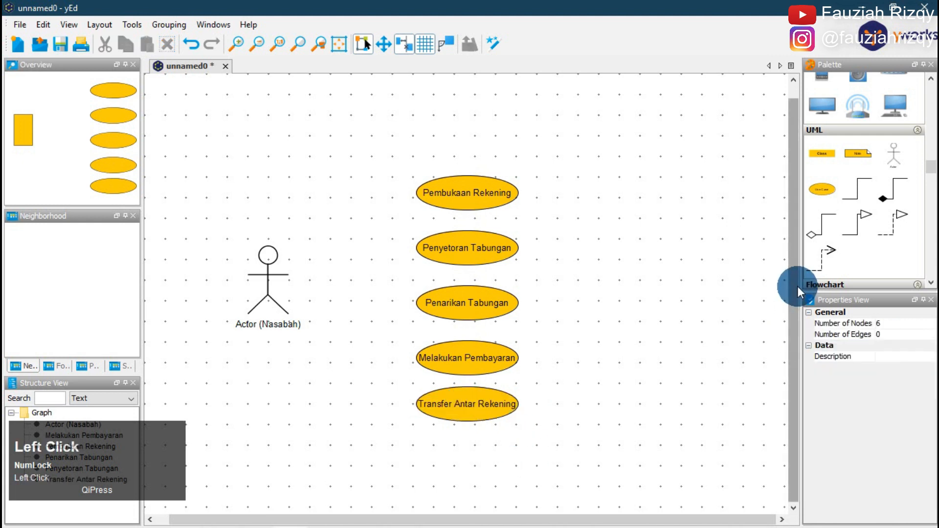
Step: Add a sixth use case, 148 wide, below the fifth at about X 395, Y 515 and label it "Pengecekan Saldo"
drag(827, 190, 521, 445)
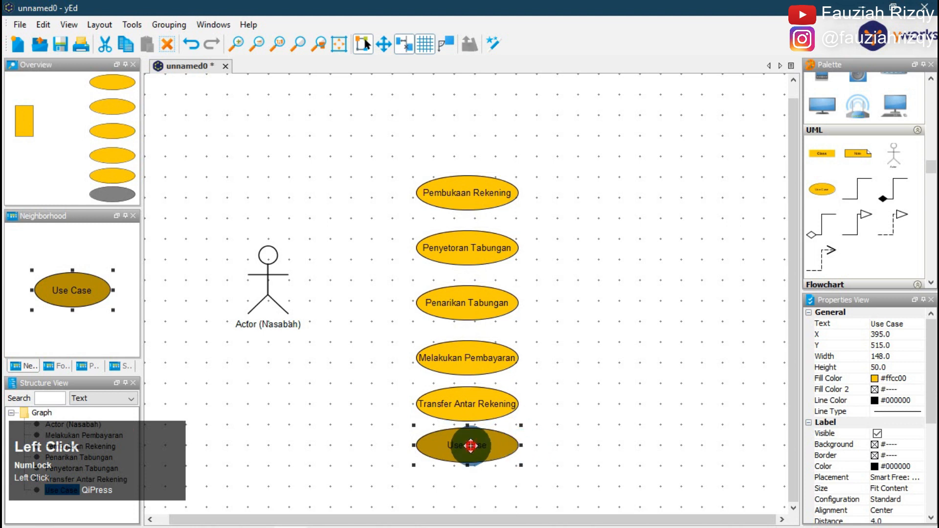
double_click(470, 445)
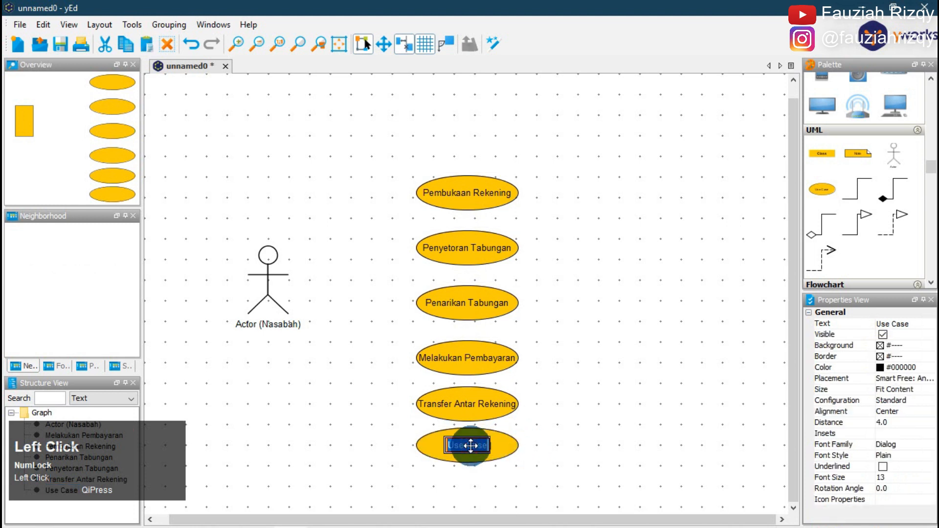
text(Pengecekan Saldo)
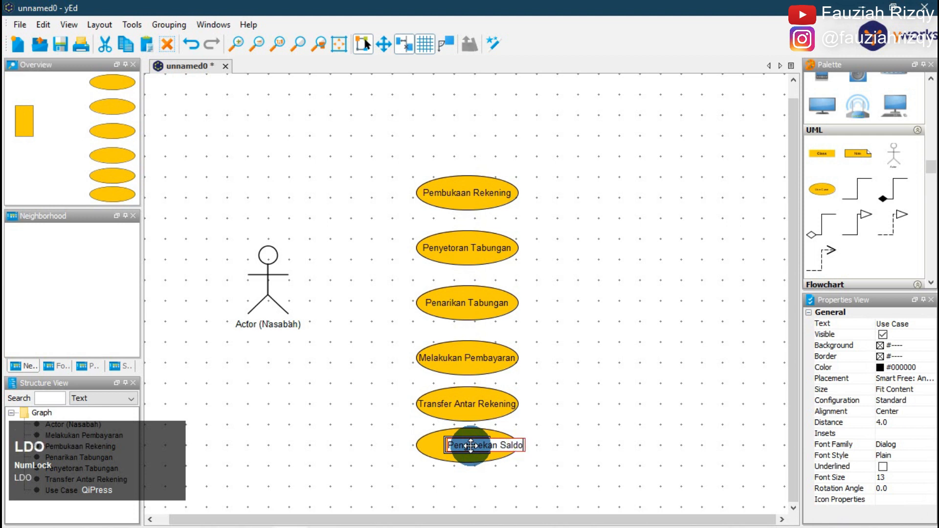
key(Return)
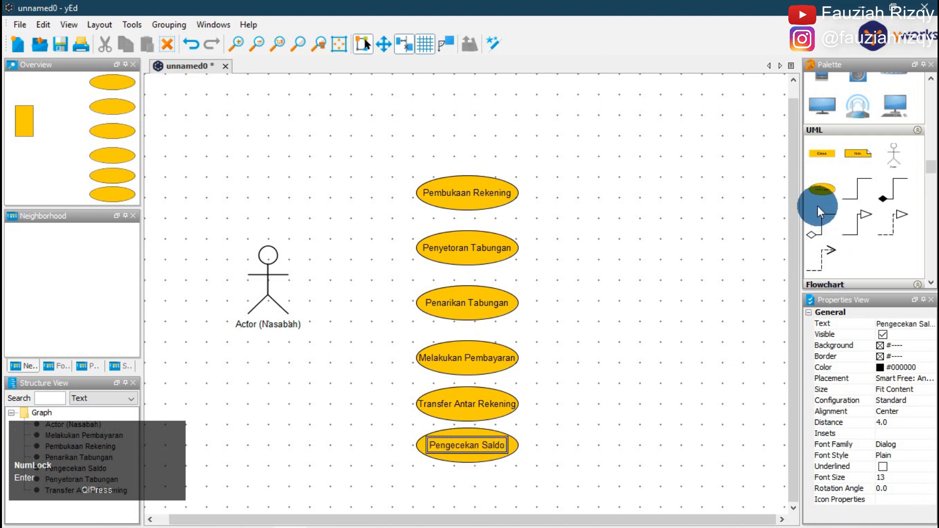
Step: Add a seventh use case as wide as the others below "Pengecekan Saldo" at about X 395, Y 575 and label it "Penutupan Rekening"
click(826, 192)
drag(827, 192, 456, 486)
double_click(457, 486)
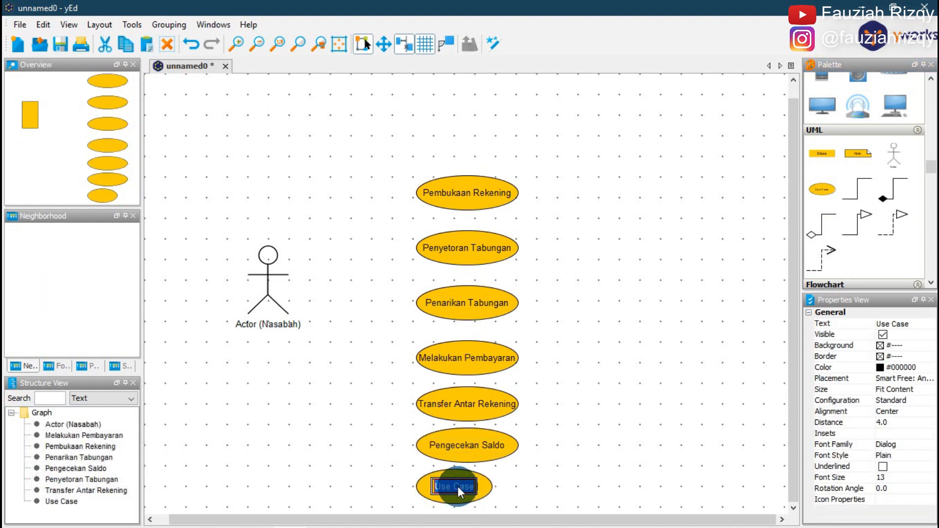
text(Penutupan R)
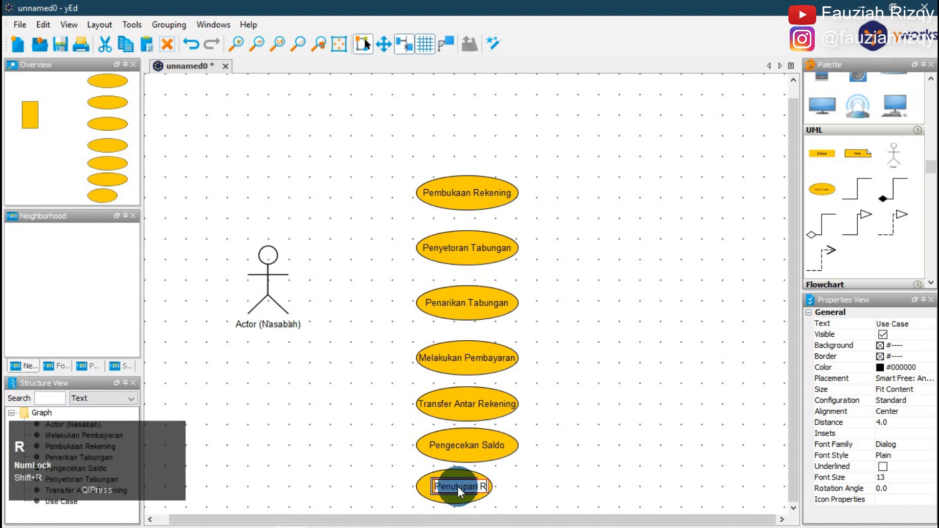
text(ekening)
key(Return)
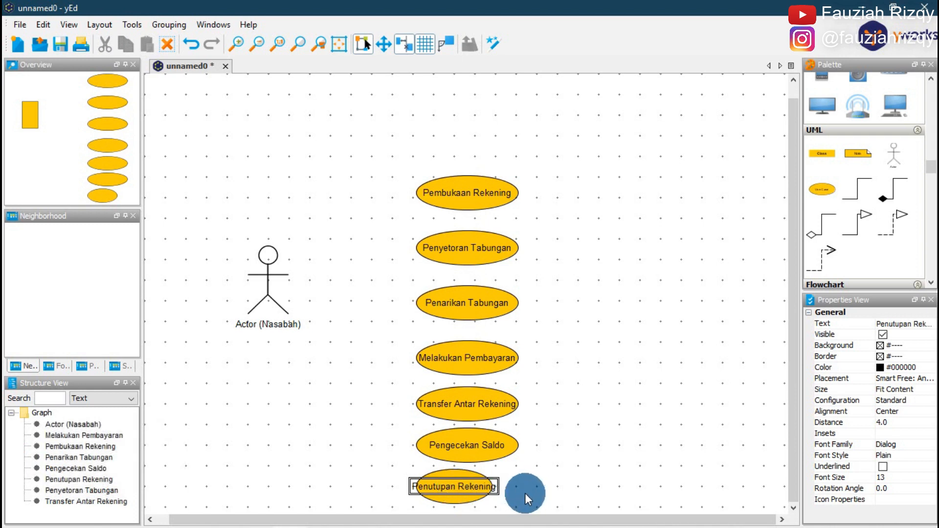
click(482, 488)
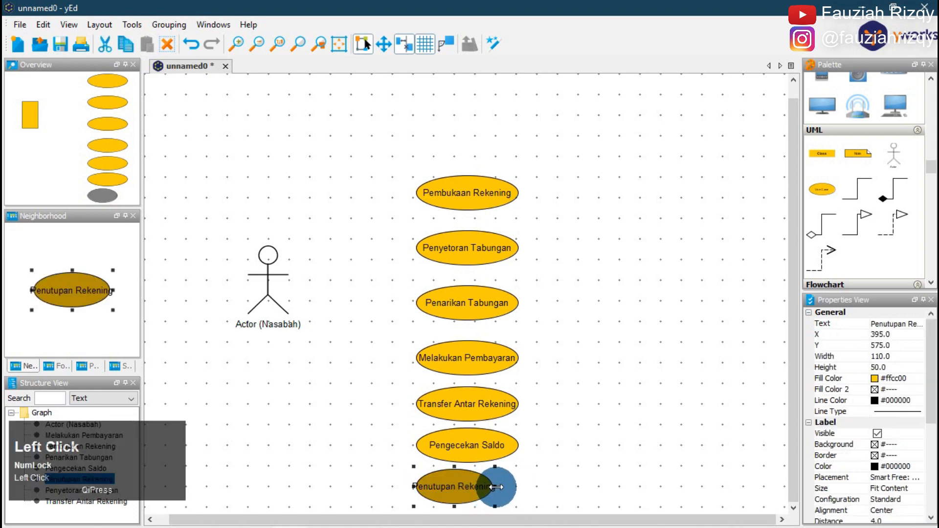
click(571, 463)
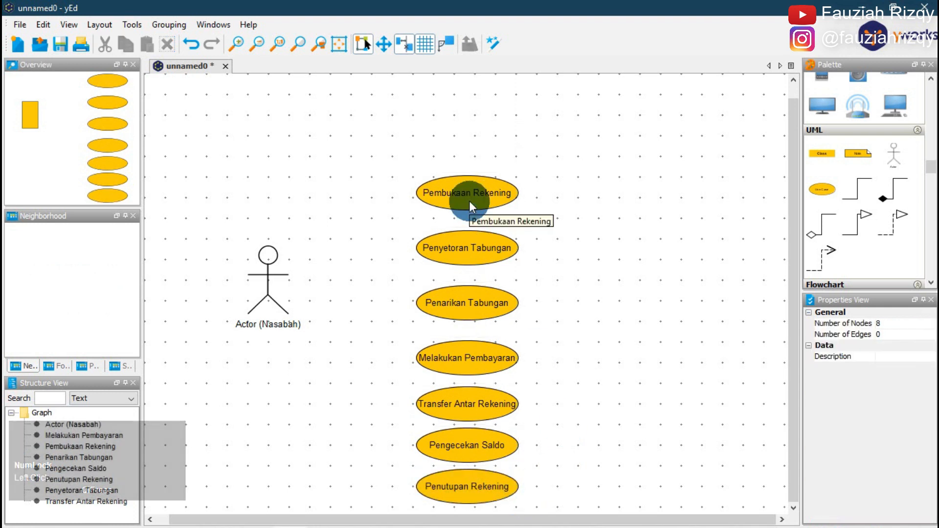
Step: Move the use cases "Pembukaan Rekening" through "Melakukan Pembayaran" straight up, spacing them roughly evenly from near the top of the canvas
drag(469, 200, 456, 126)
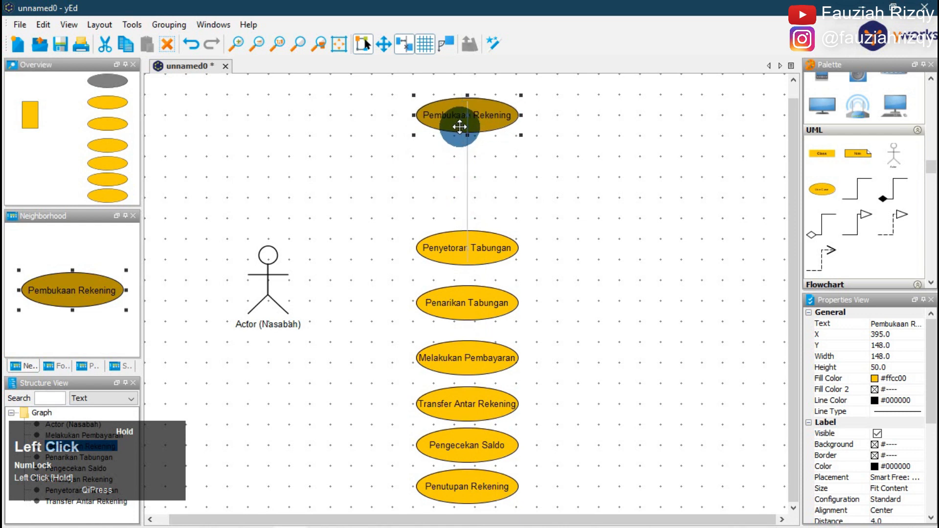
click(484, 258)
drag(483, 258, 489, 177)
drag(486, 294, 478, 219)
drag(479, 349, 478, 264)
click(476, 402)
drag(476, 393, 480, 327)
click(471, 440)
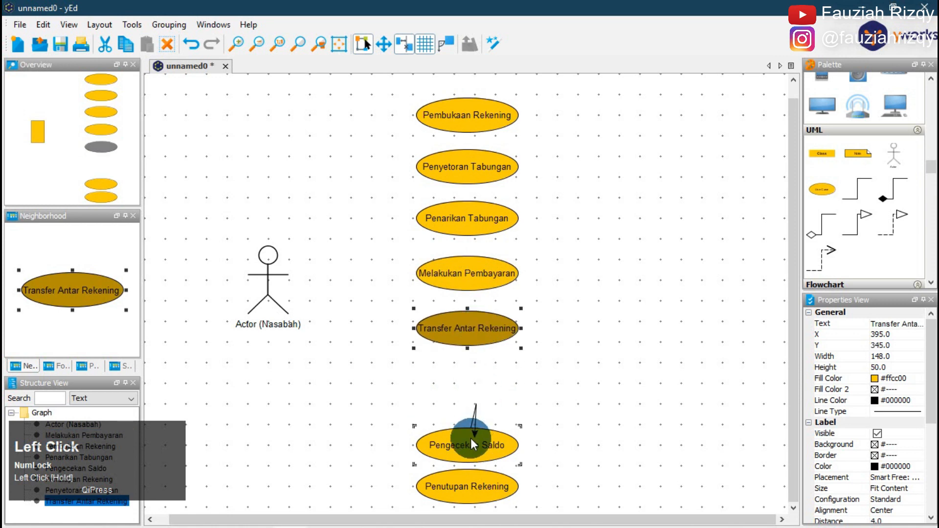
key(ctrl+z)
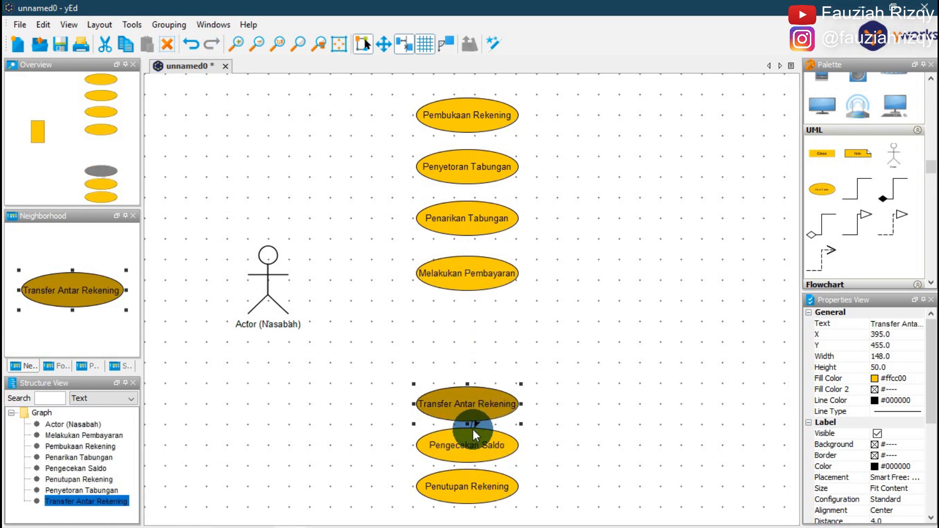
click(477, 425)
Step: Move "Transfer Antar Rekening" up to about Y 345 and space "Pengecekan Saldo" and "Penutupan Rekening" evenly below it in the same column
click(489, 405)
drag(488, 404, 489, 329)
click(474, 417)
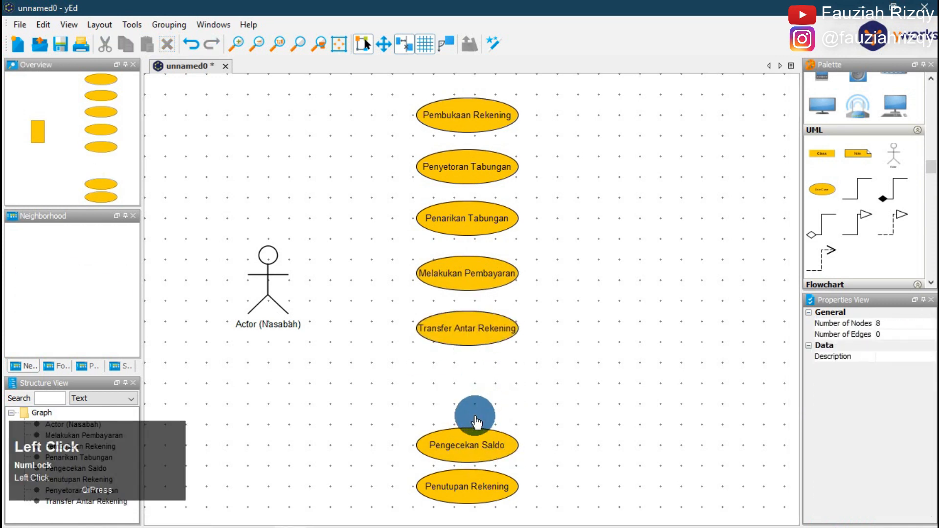
click(473, 442)
drag(472, 441, 475, 379)
drag(474, 486, 475, 433)
click(303, 310)
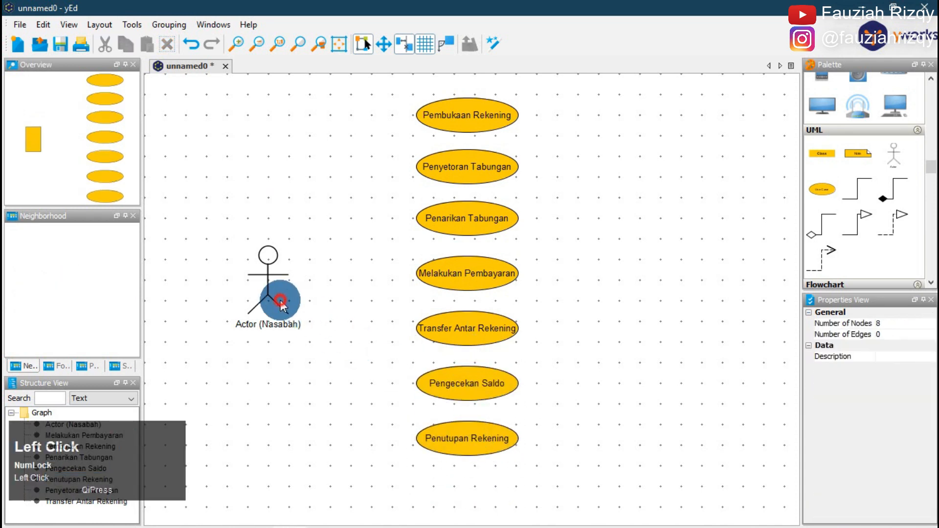
click(281, 302)
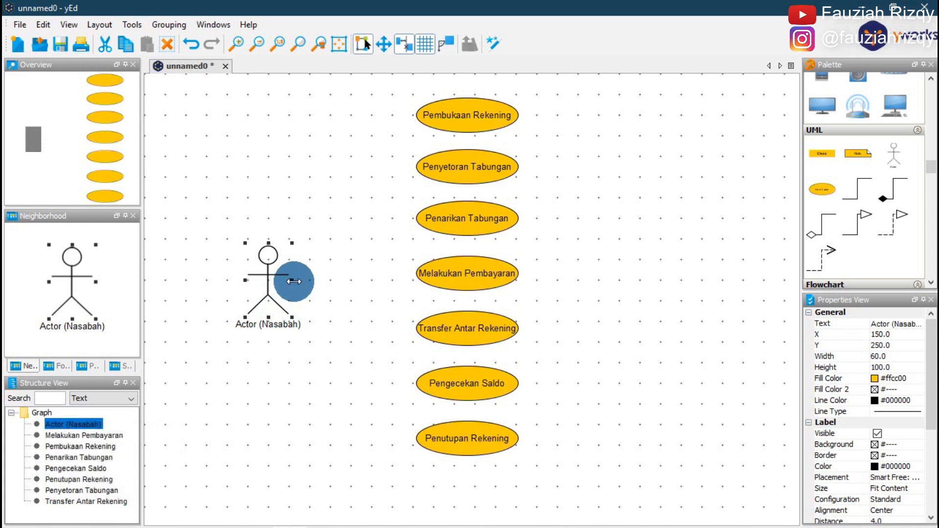
key(ctrl+z)
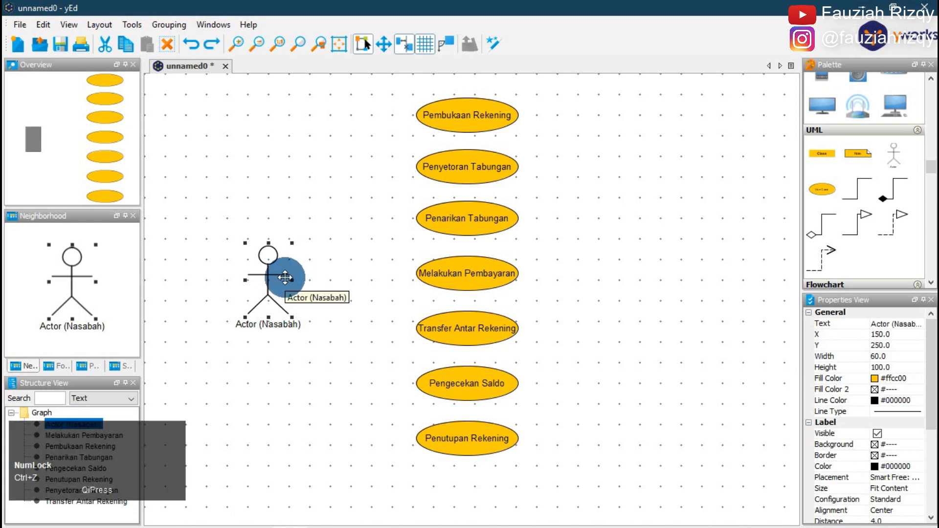
Step: Connect the actor to "Pembukaan Rekening" with the arrow-ended polyline edge from the Edge Types section
drag(929, 159, 934, 109)
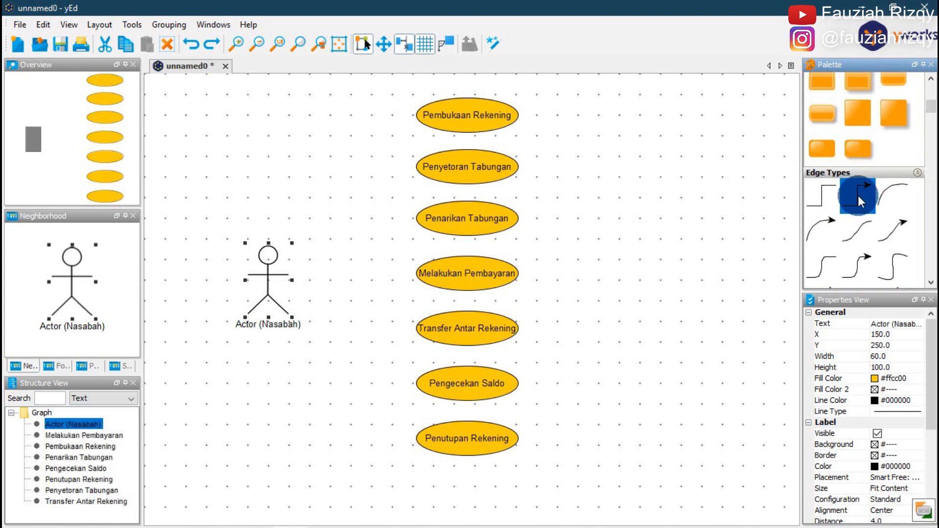
drag(859, 196, 553, 245)
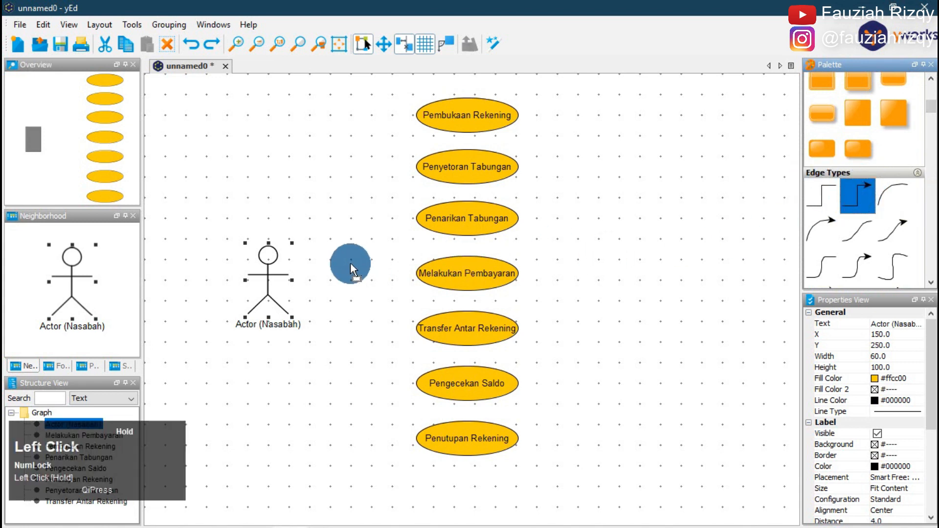
drag(280, 268, 417, 116)
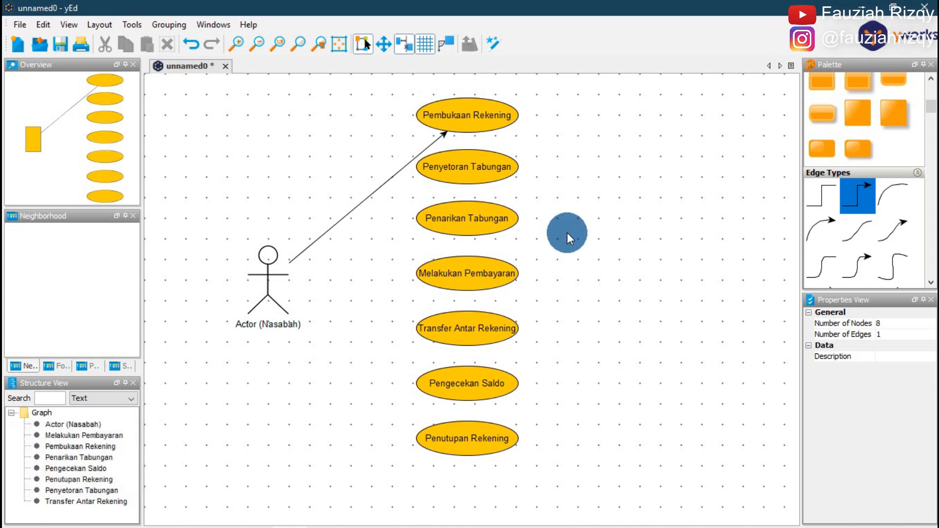
drag(465, 271, 465, 271)
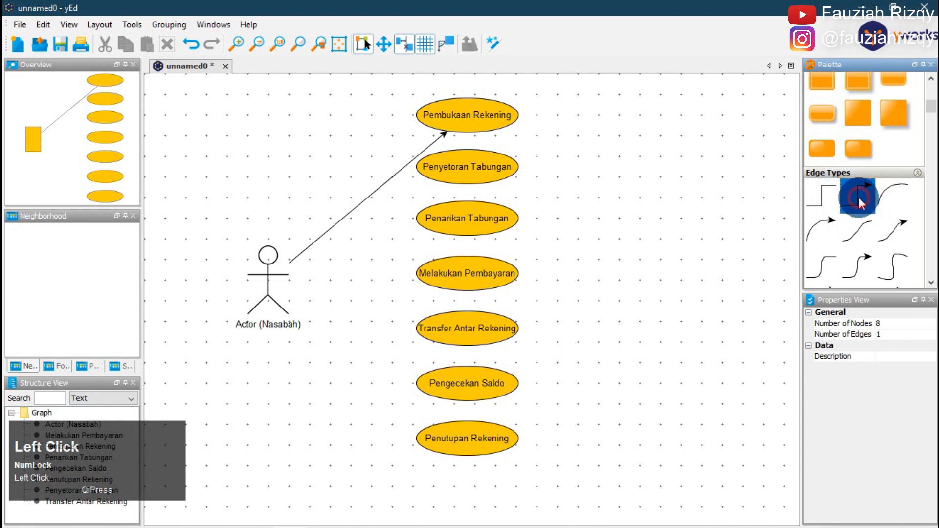
Step: Draw arrow edges from the actor to "Penyetoran Tabungan", "Penarikan Tabungan" and "Melakukan Pembayaran"
drag(859, 197, 435, 256)
drag(280, 277, 445, 168)
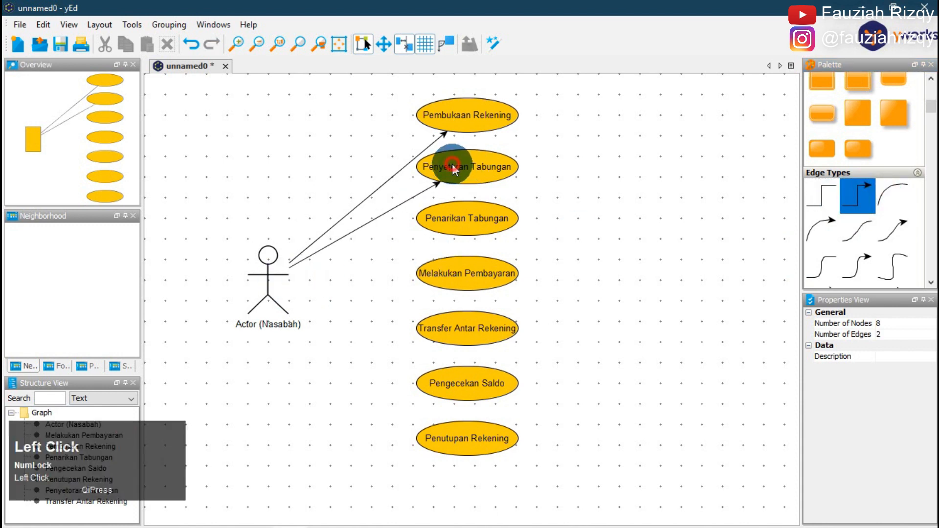
drag(822, 198, 453, 221)
drag(265, 295, 471, 279)
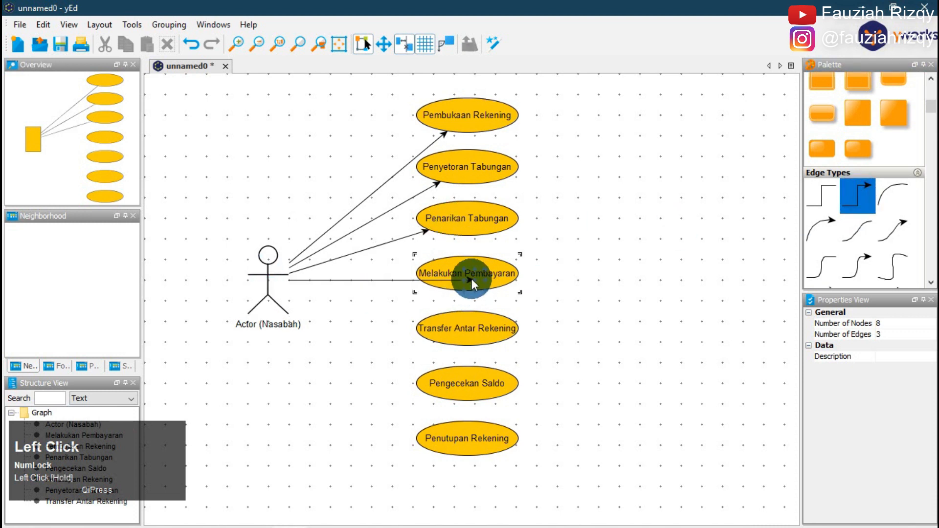
Step: Draw arrow edges from the actor to "Transfer Antar Rekening", "Pengecekan Saldo" and "Penutupan Rekening"
drag(273, 291, 460, 334)
drag(263, 292, 451, 382)
drag(278, 304, 430, 437)
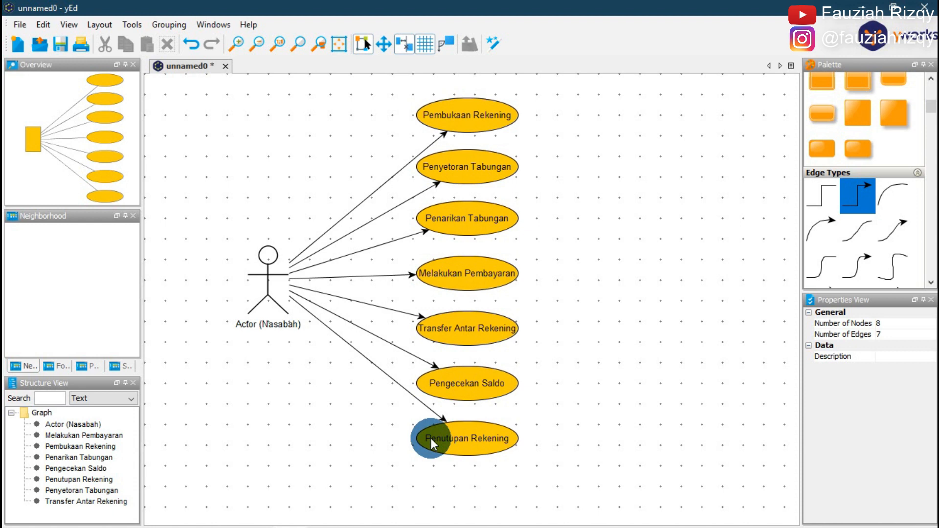
click(551, 386)
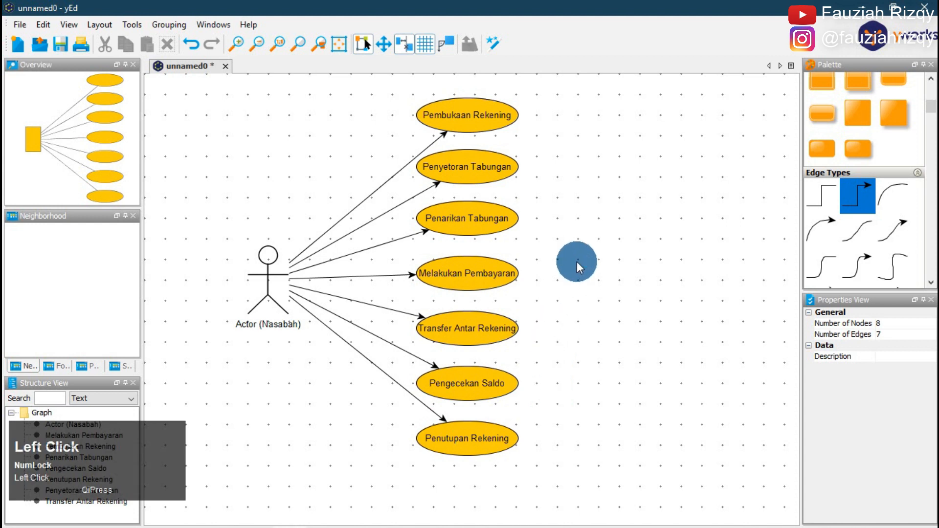
Step: Save the diagram in the Documents folder as UseCase-1.graphml
click(20, 24)
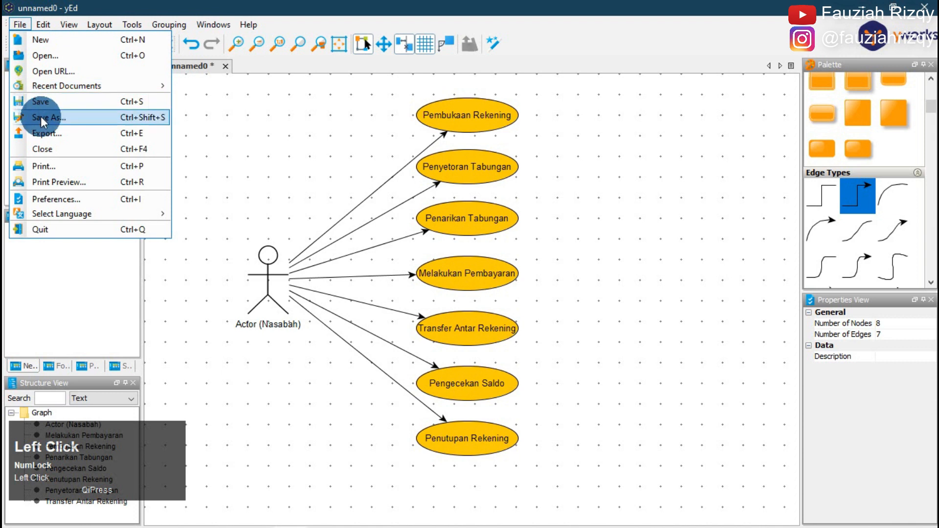
click(40, 116)
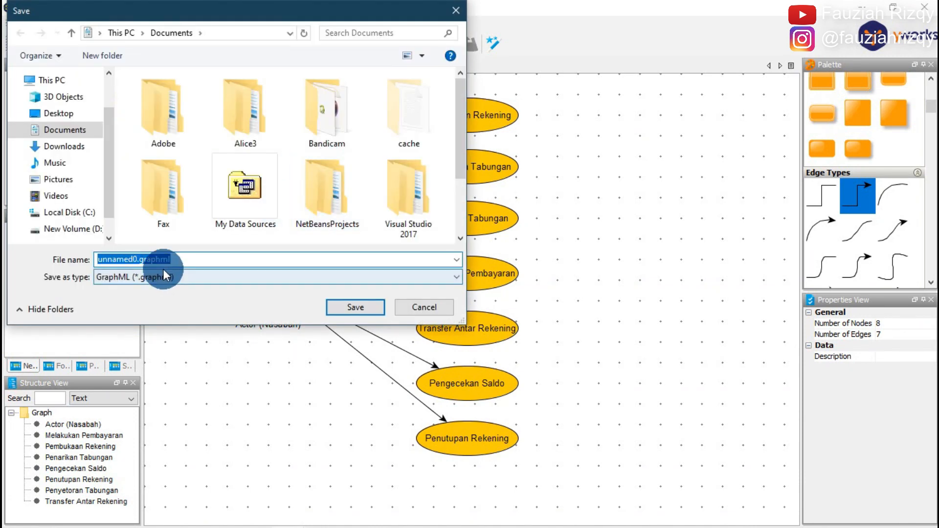
click(178, 259)
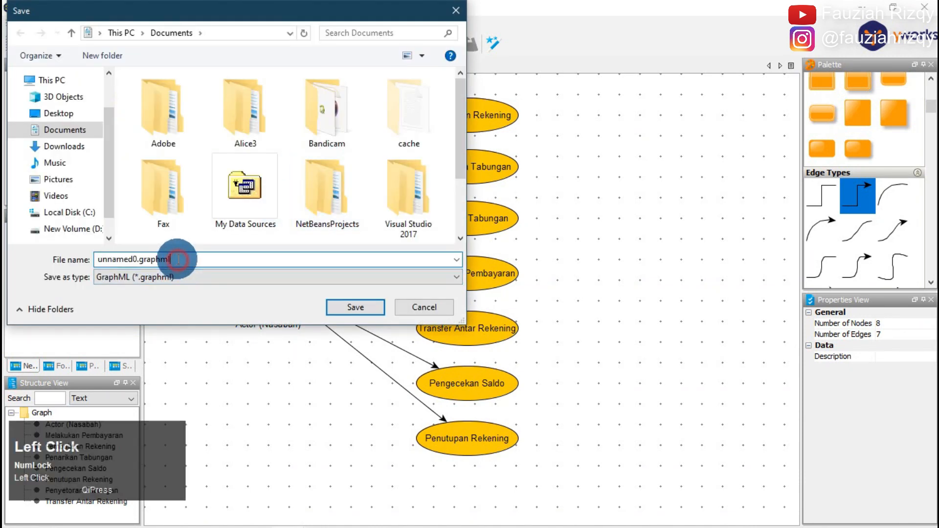
click(137, 259)
drag(136, 259, 91, 257)
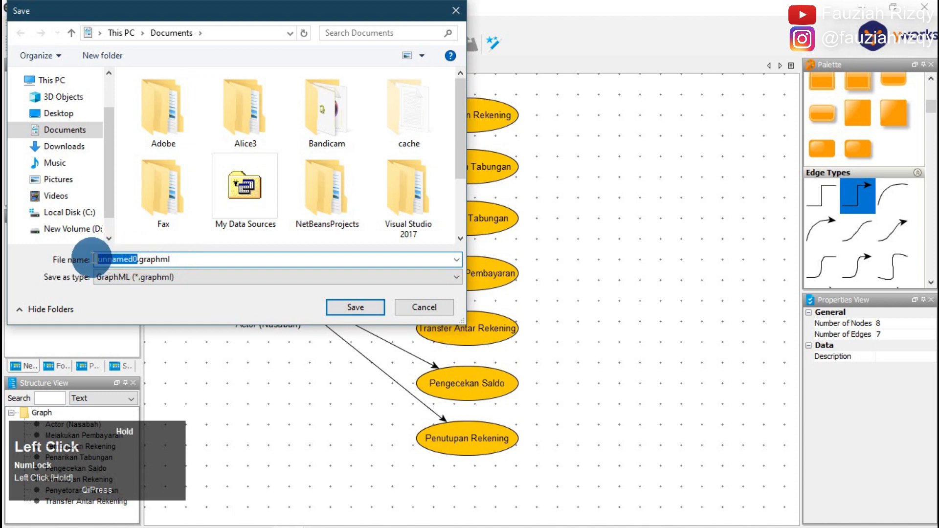
text(UseCas)
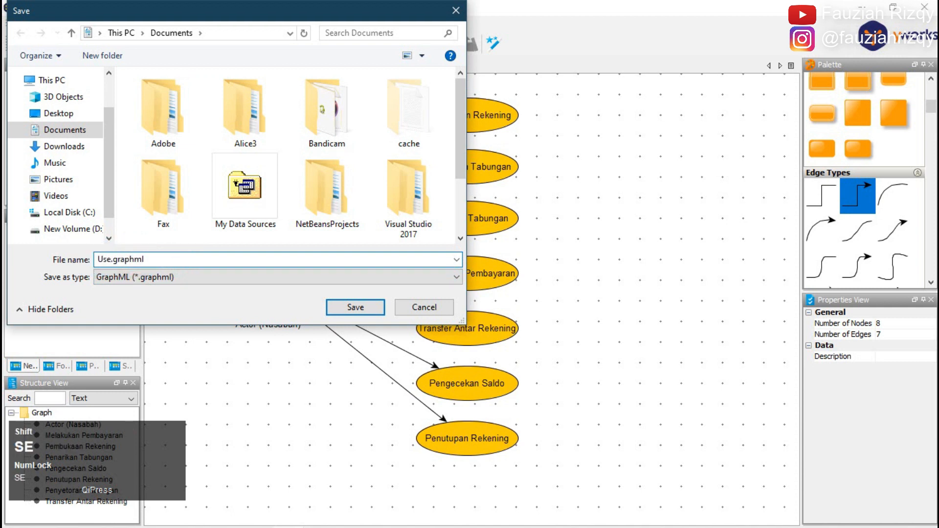
text(e)
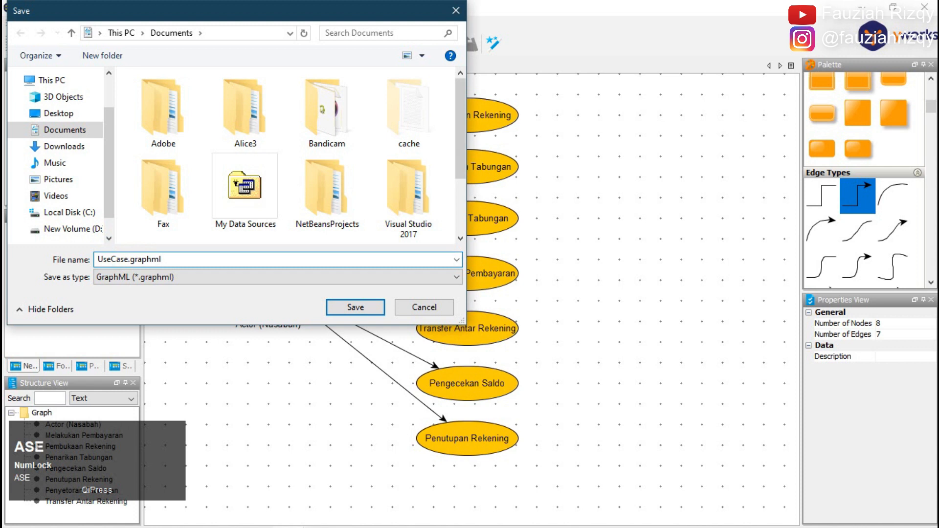
text(-1)
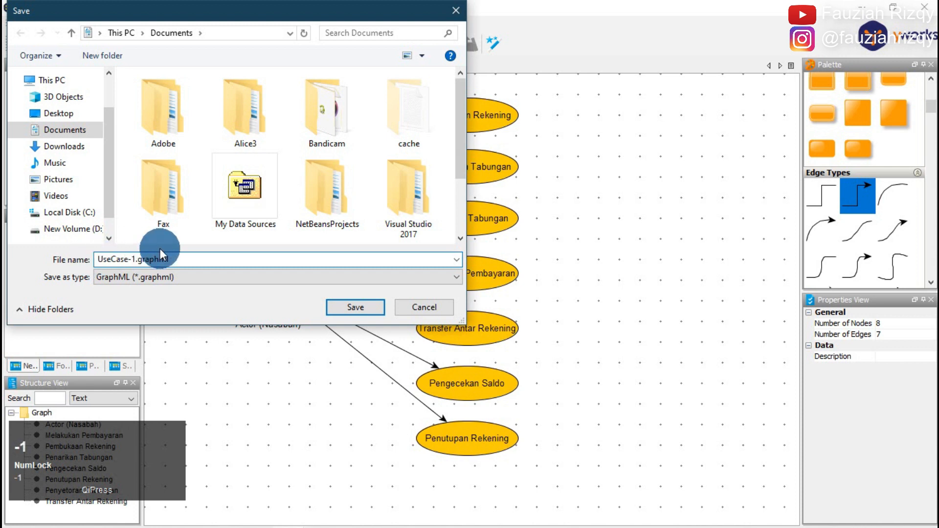
click(336, 307)
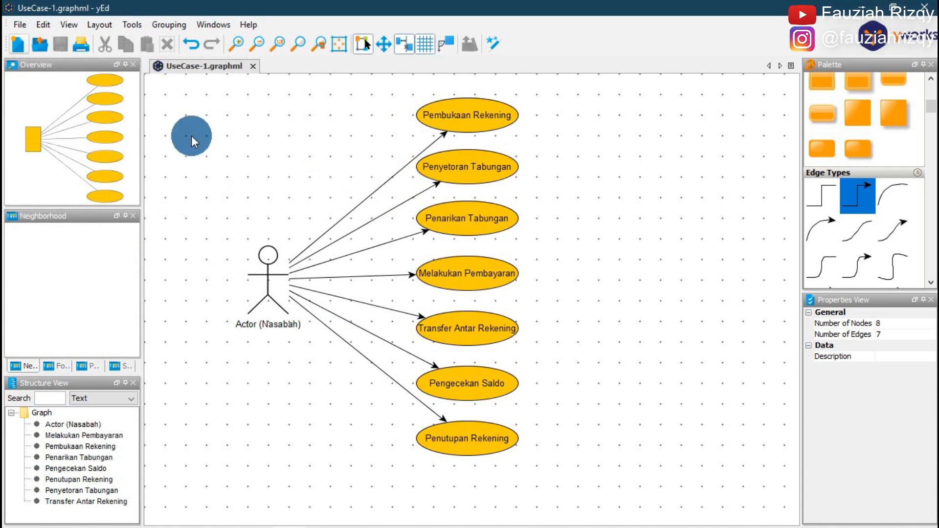
Step: Export the complete diagram to Documents as the JPG image UseCase-1.jpg, keeping the default export settings
click(19, 24)
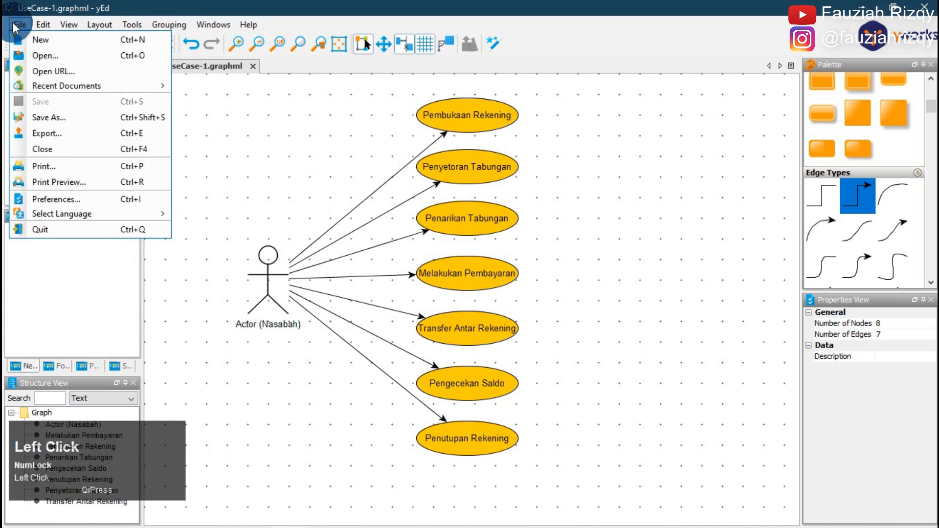
click(44, 133)
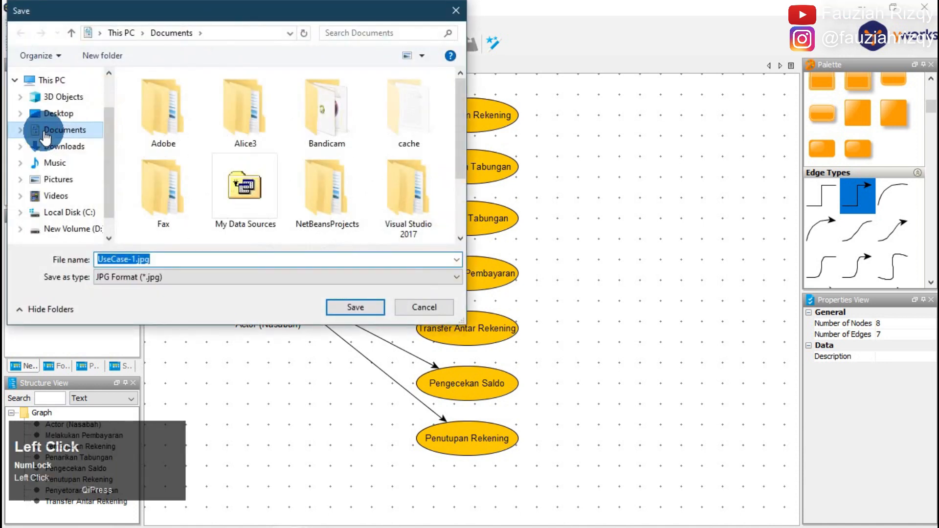
click(141, 277)
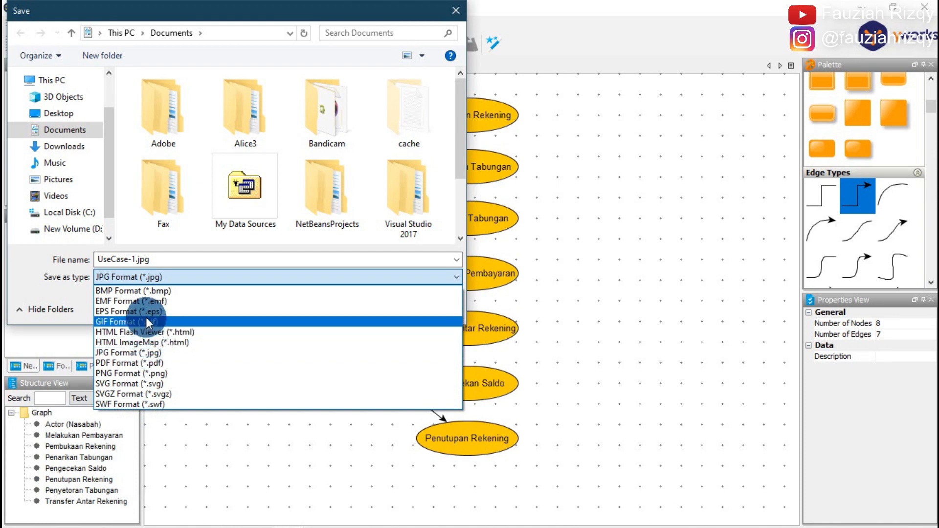
click(136, 350)
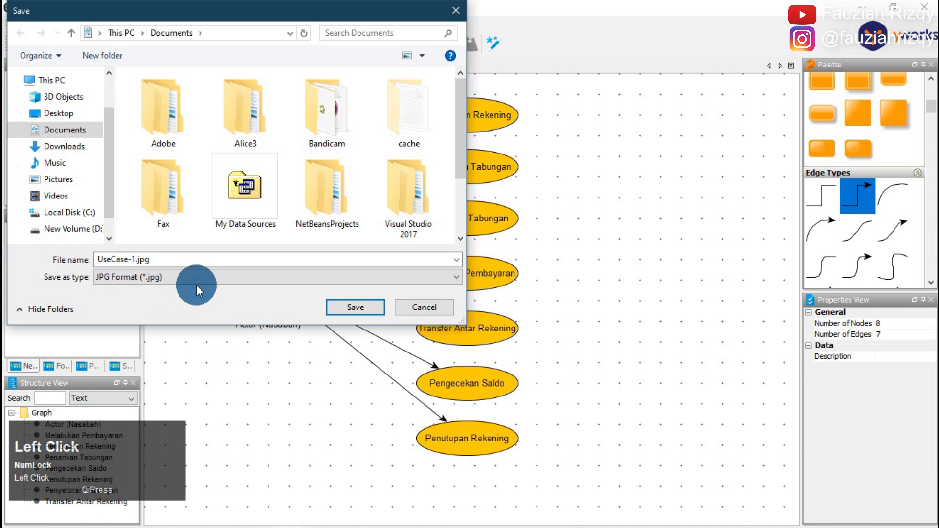
click(351, 306)
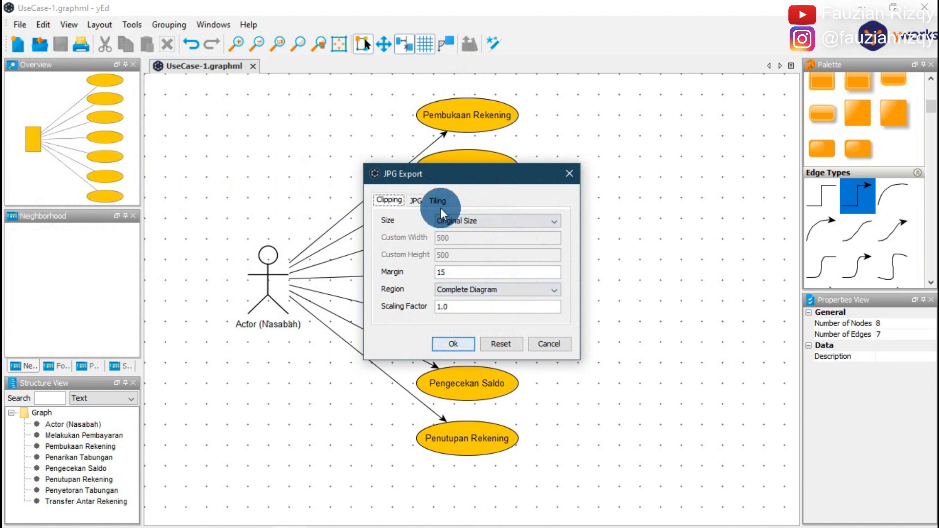
click(462, 342)
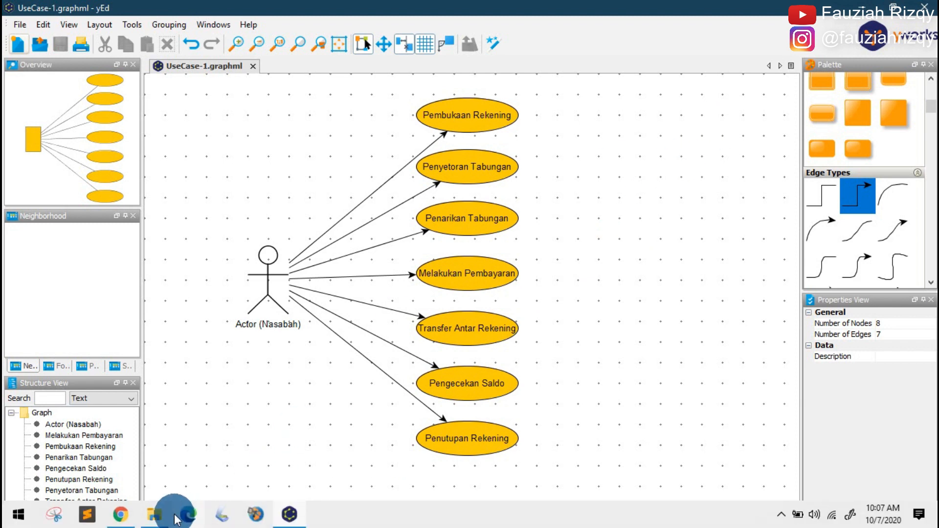
Step: Switch to File Explorer and open the exported UseCase-1.jpg from the Documents folder
click(172, 520)
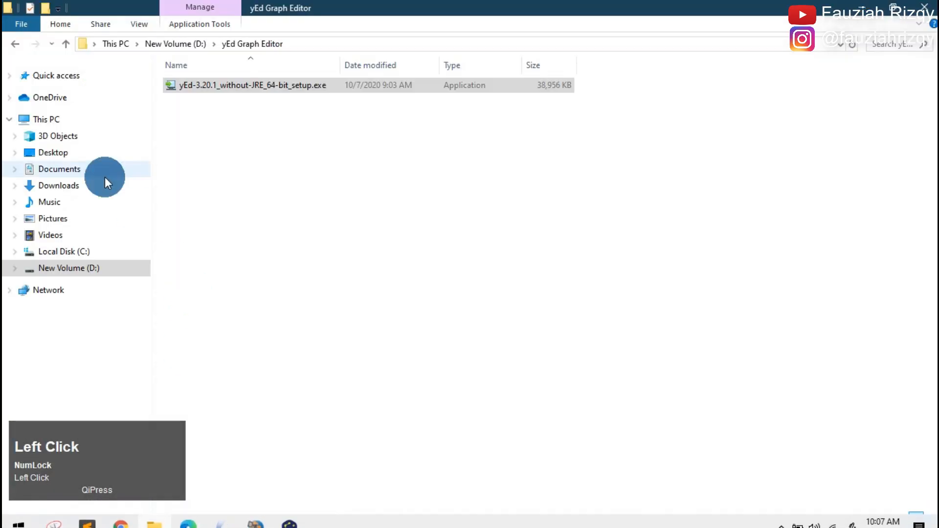
click(72, 171)
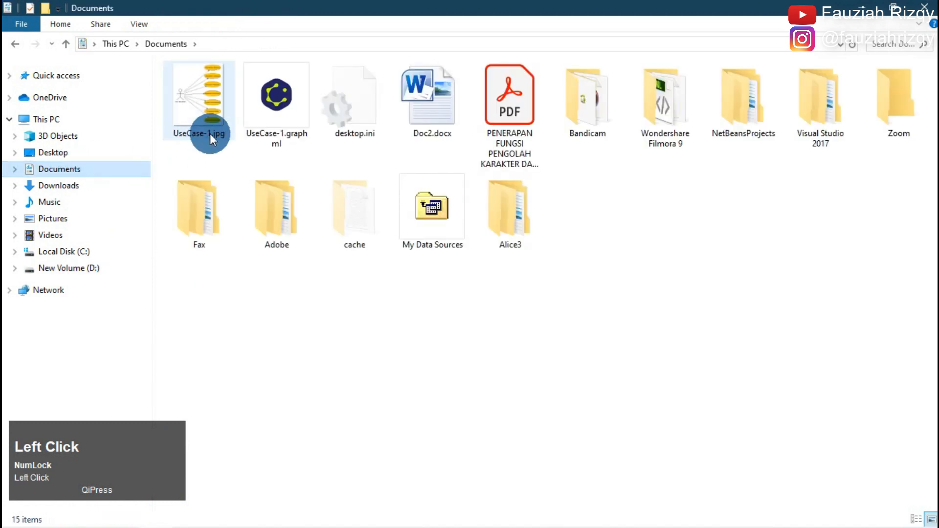
click(269, 122)
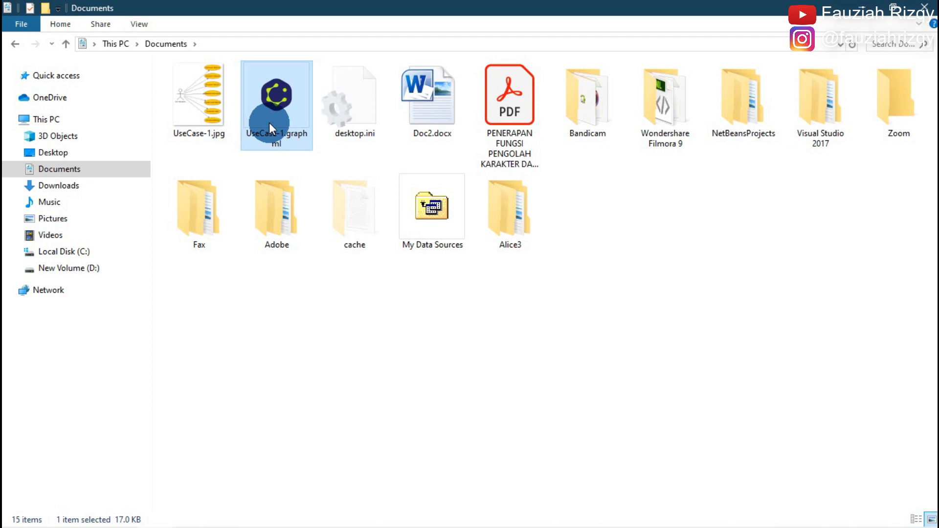
click(206, 116)
key(Return)
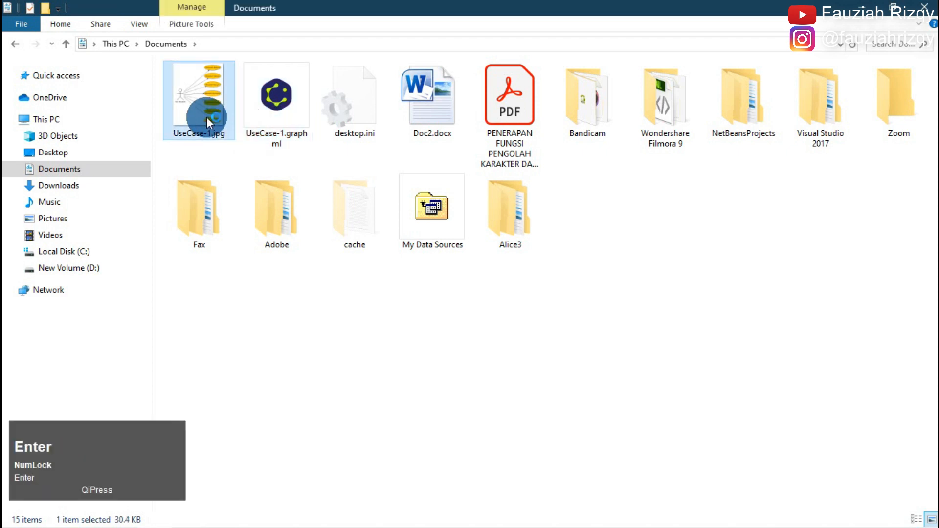